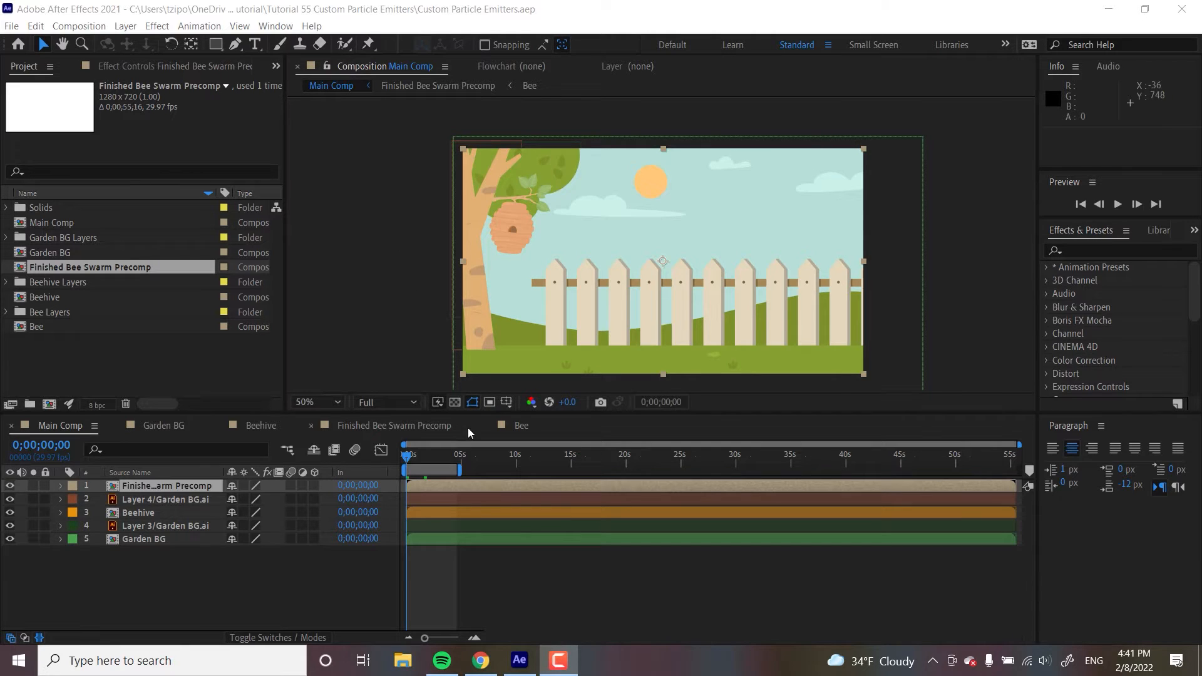
# - Preview the finished bee swarm, then delete the Finished Bee Swarm Precomp layer from Main Comp
pyautogui.click(1119, 207)
pyautogui.click(1117, 205)
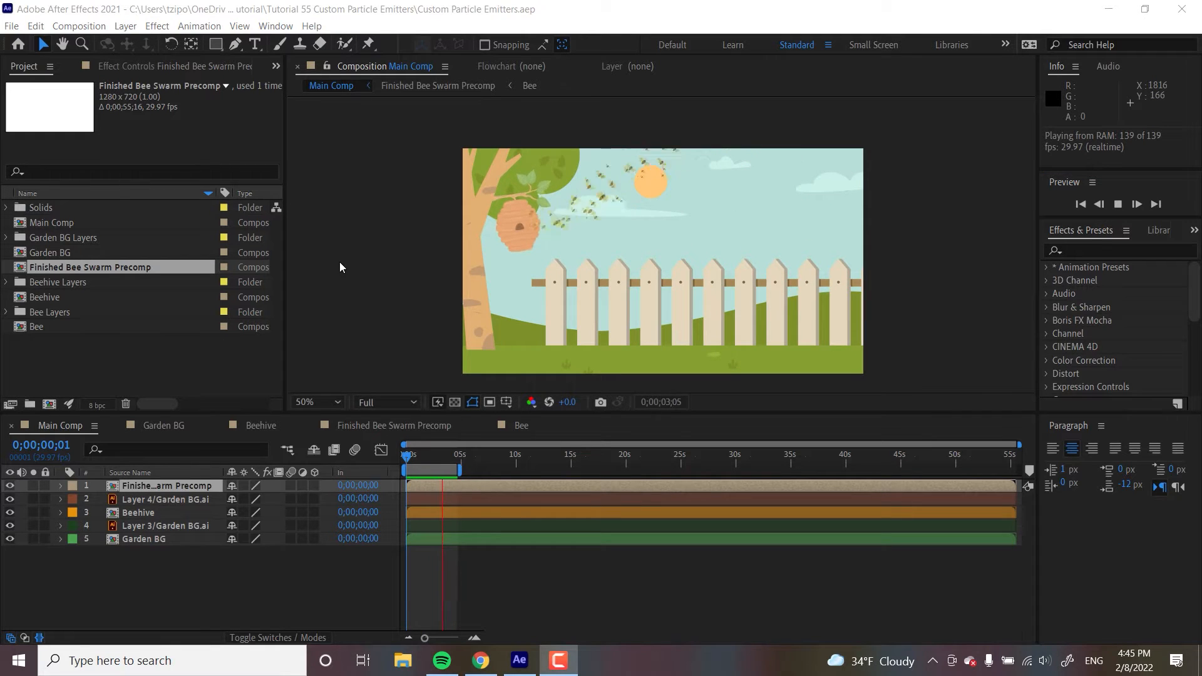
pyautogui.click(156, 487)
pyautogui.press('Delete')
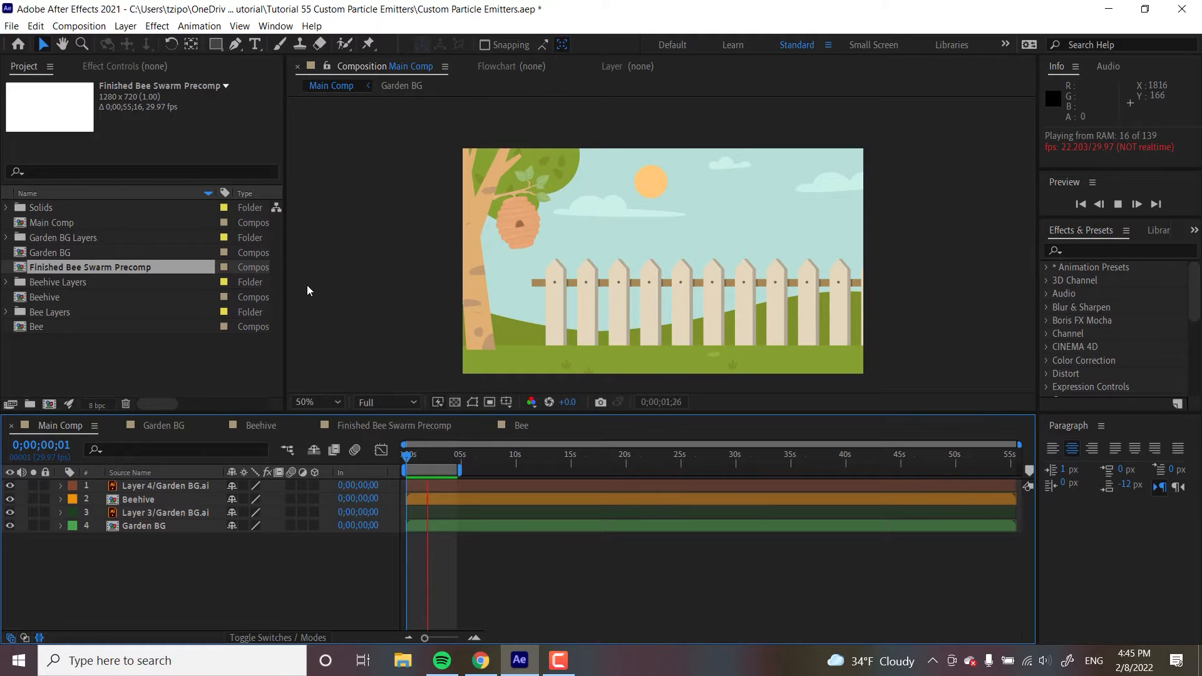
# - Add the Bee composition from the project to the top of the Main Comp timeline and preview it
pyautogui.click(125, 367)
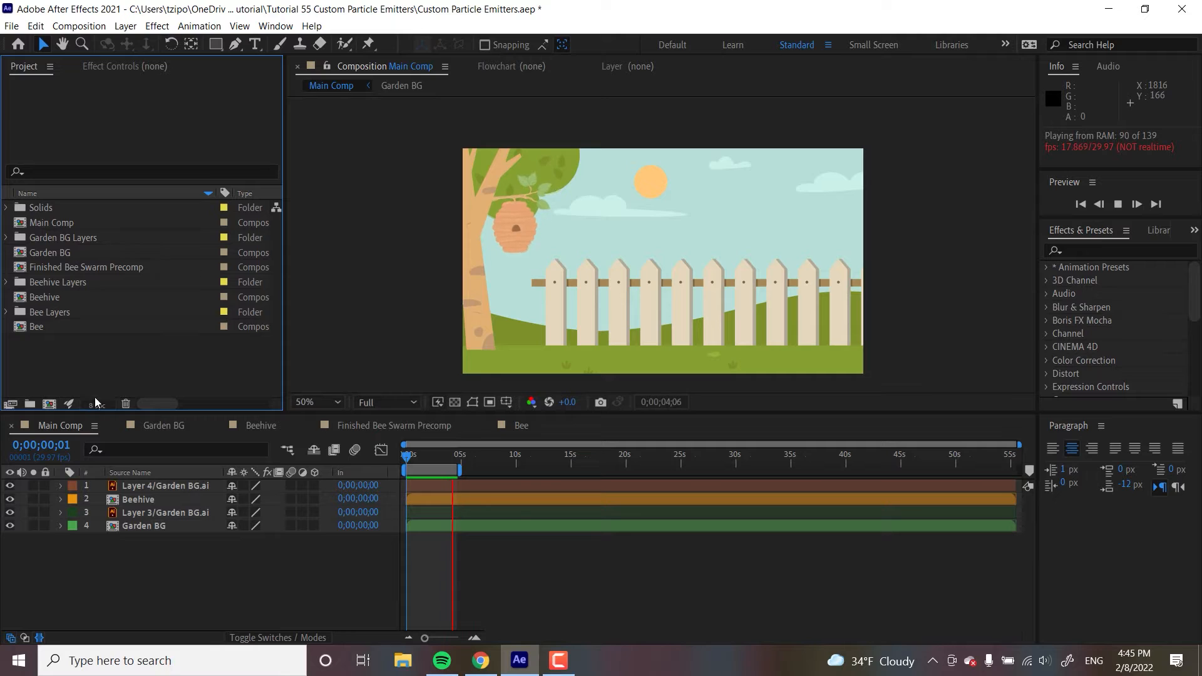
pyautogui.click(32, 326)
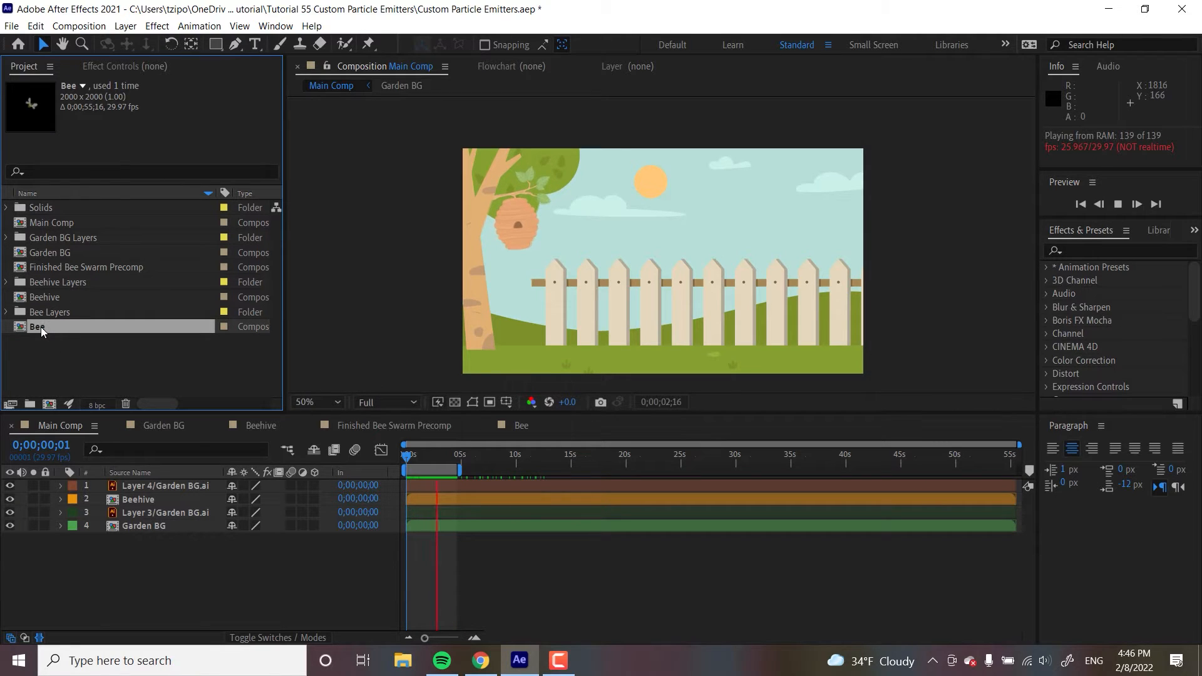
pyautogui.moveTo(40, 327); pyautogui.dragTo(152, 483)
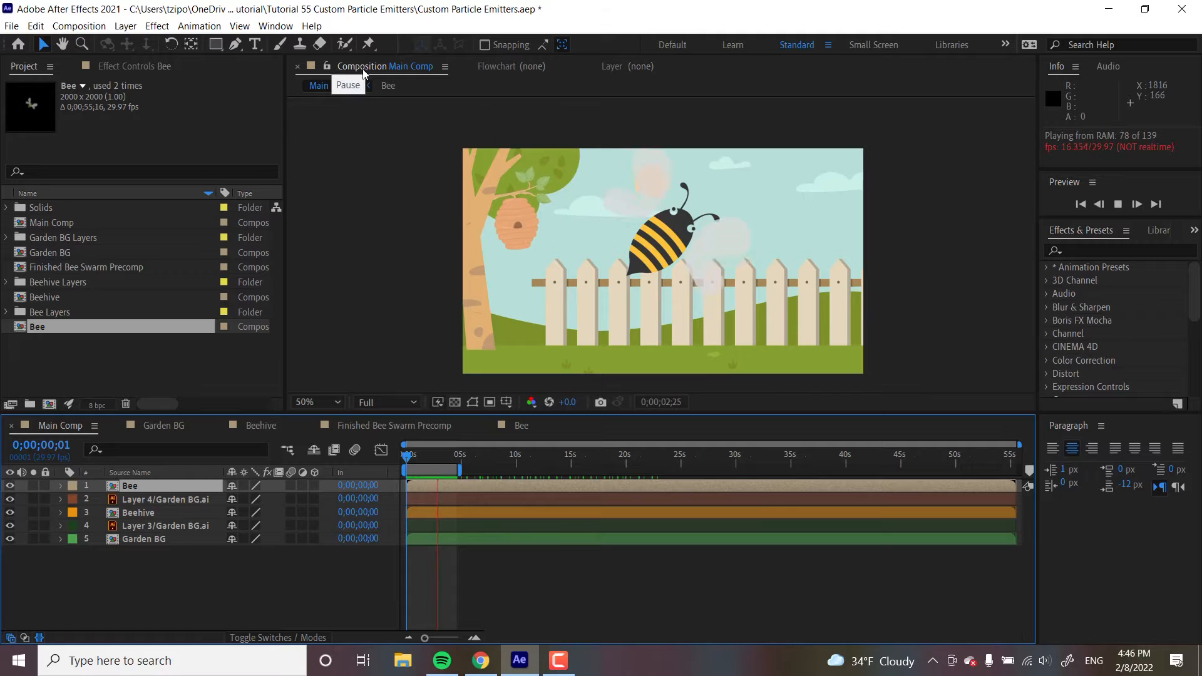
pyautogui.press('space')
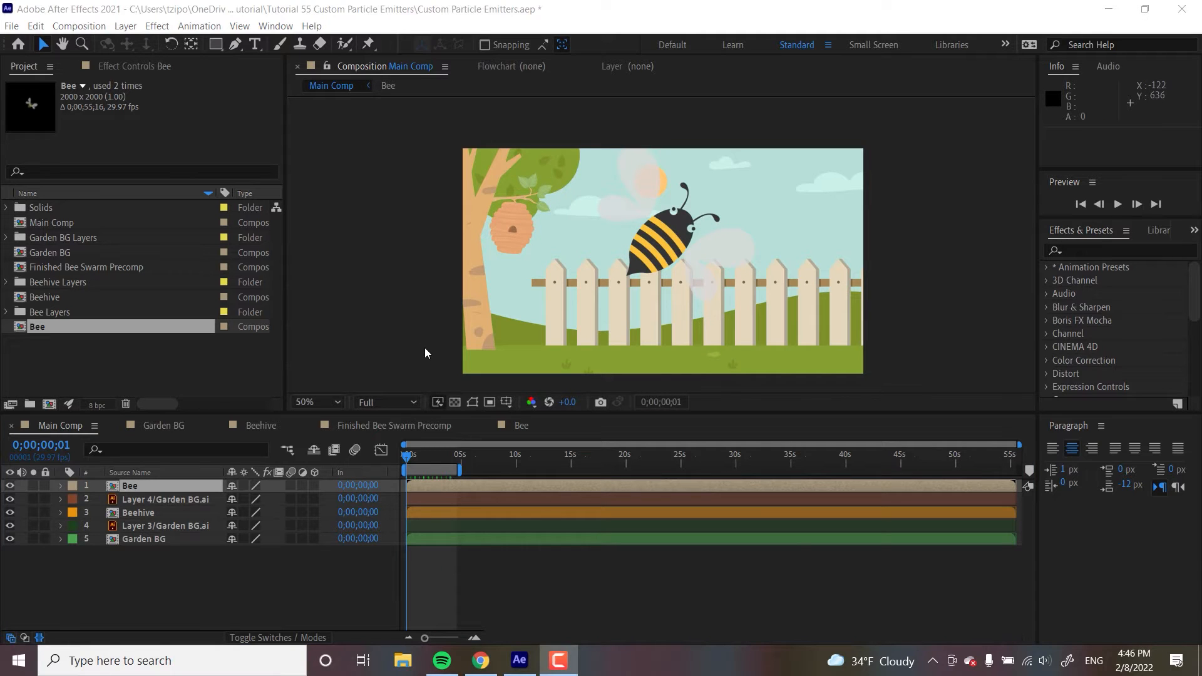
# - Return to the first frame and move the bee layer down slightly to about 666, 478
pyautogui.click(409, 455)
pyautogui.moveTo(411, 455); pyautogui.dragTo(406, 455)
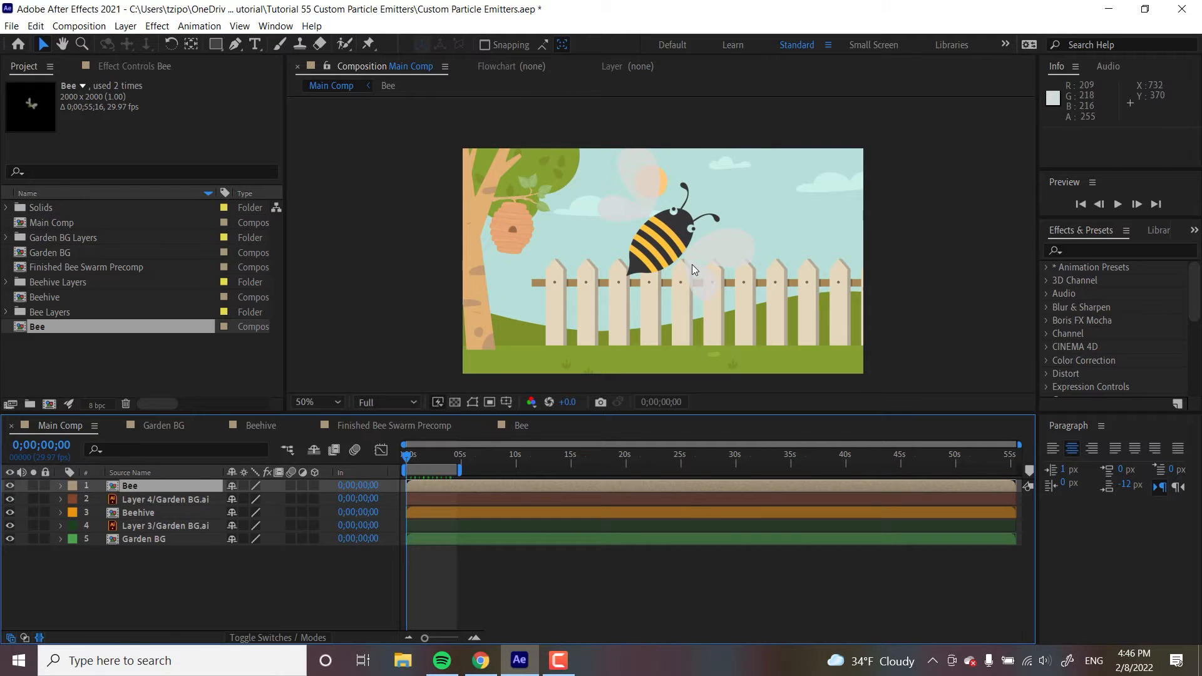
pyautogui.moveTo(687, 261); pyautogui.dragTo(695, 298)
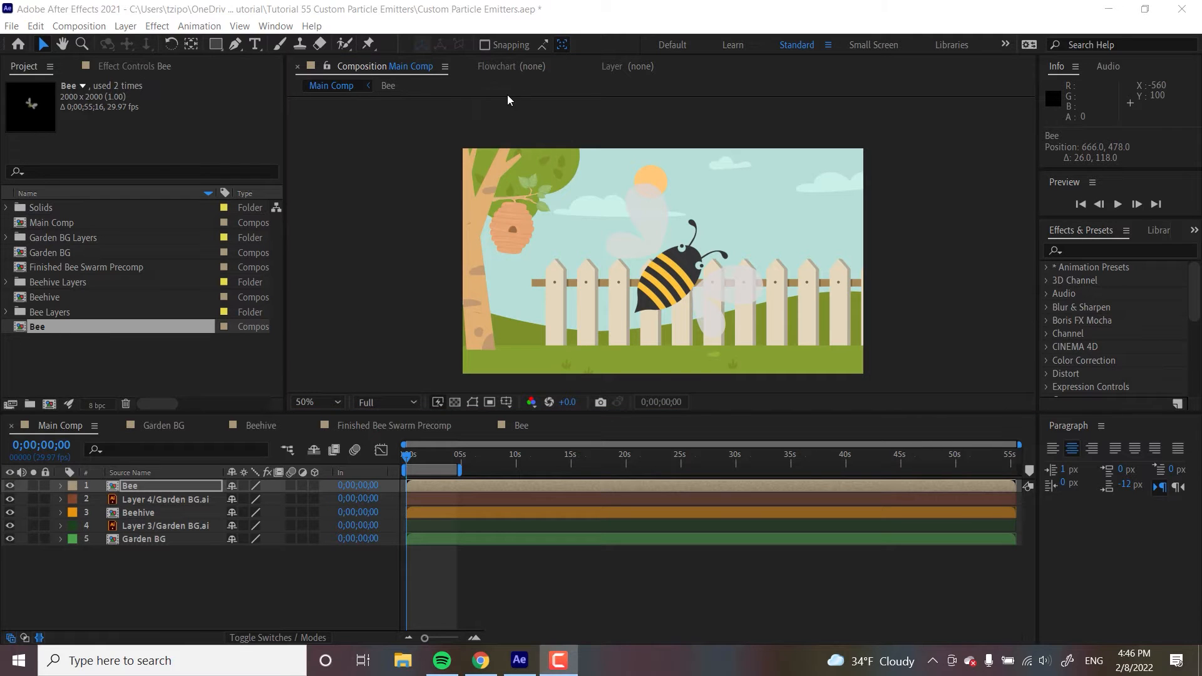
# - Create a new solid layer named Bee Swarm with the pale yellow colour FFF7B4
pyautogui.click(126, 26)
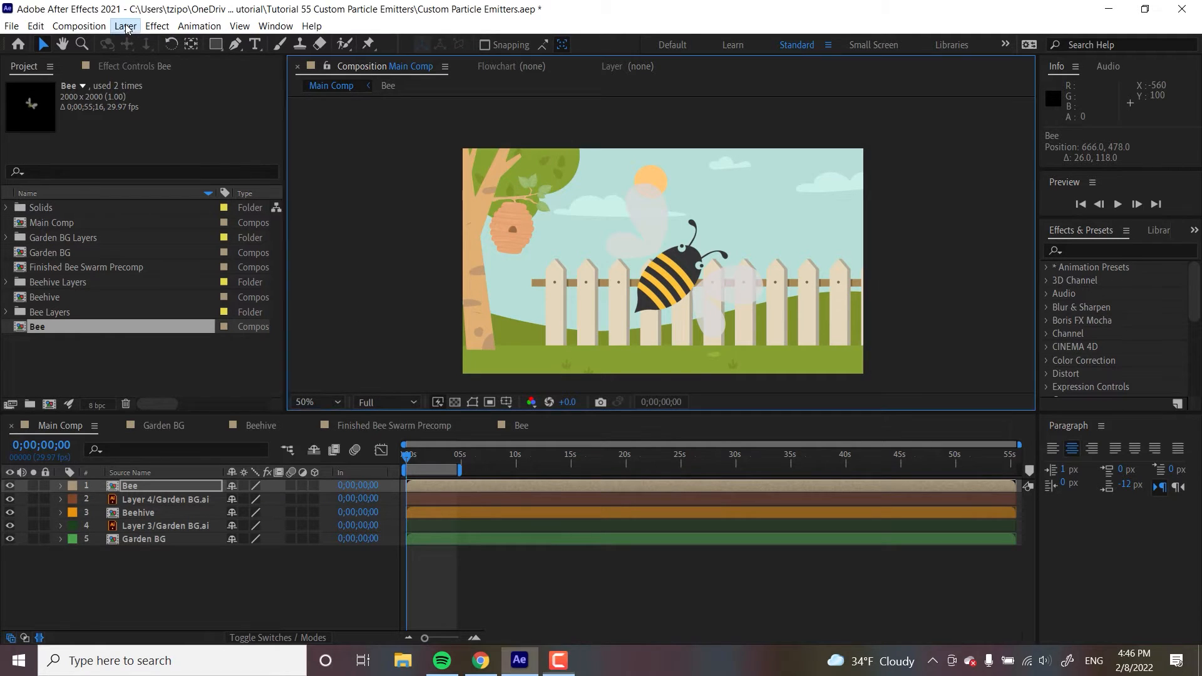
pyautogui.moveTo(141, 44)
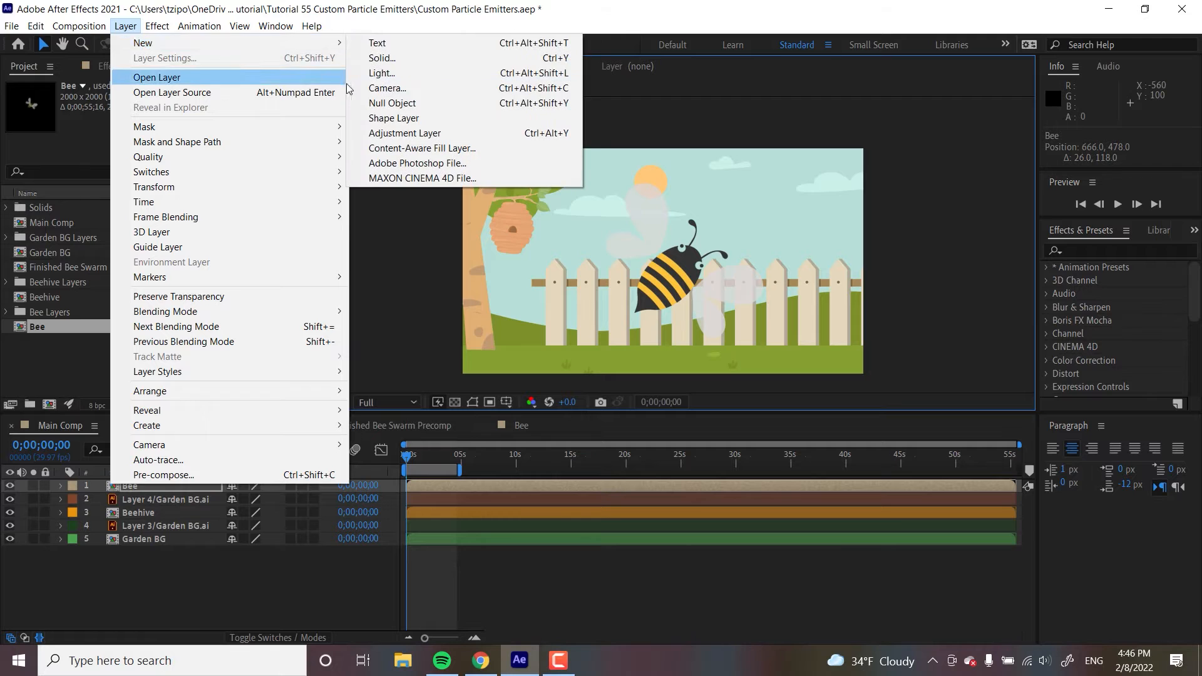
pyautogui.click(396, 58)
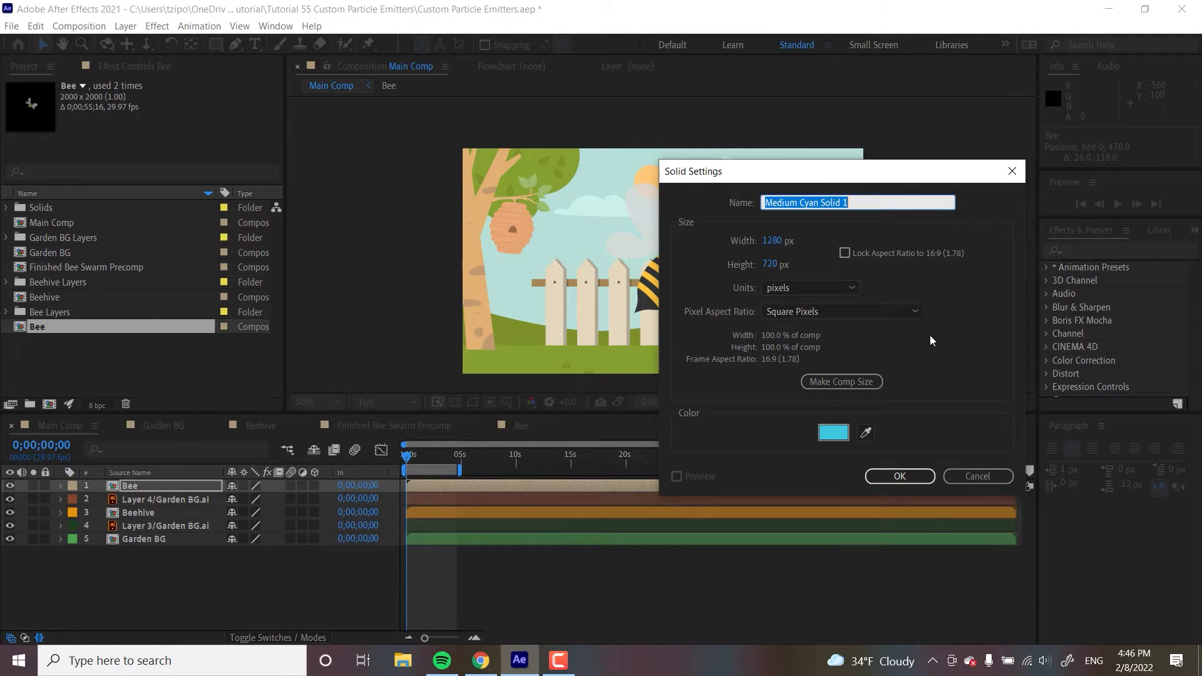
pyautogui.click(821, 437)
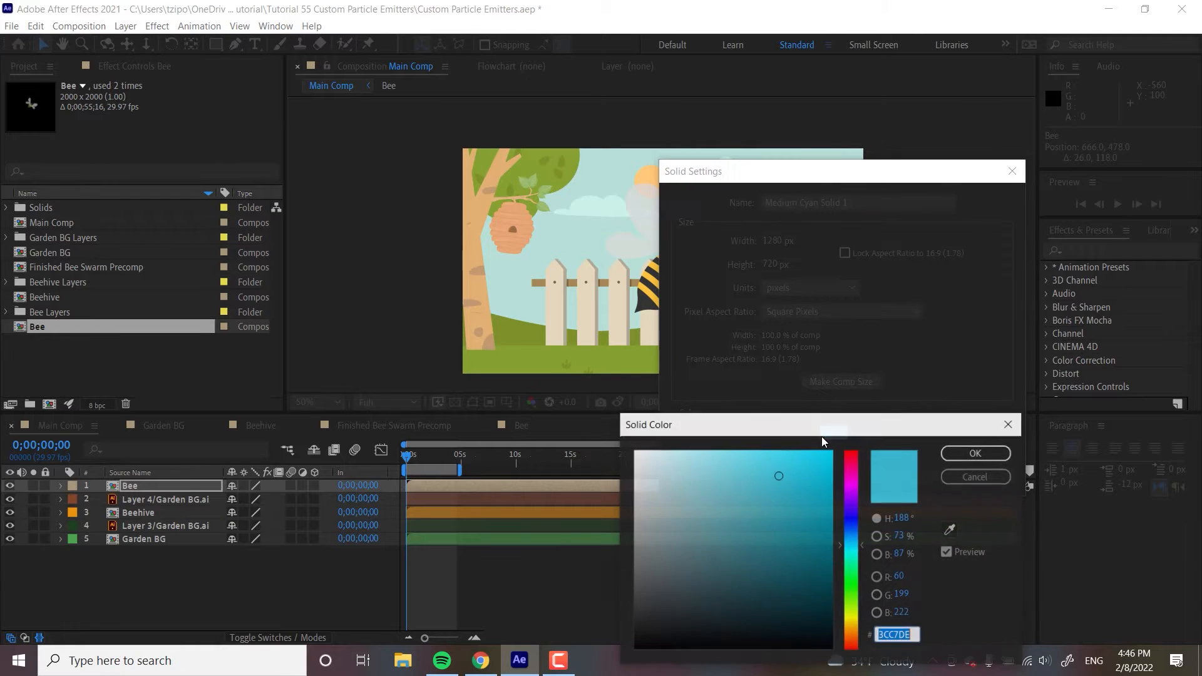
pyautogui.click(855, 619)
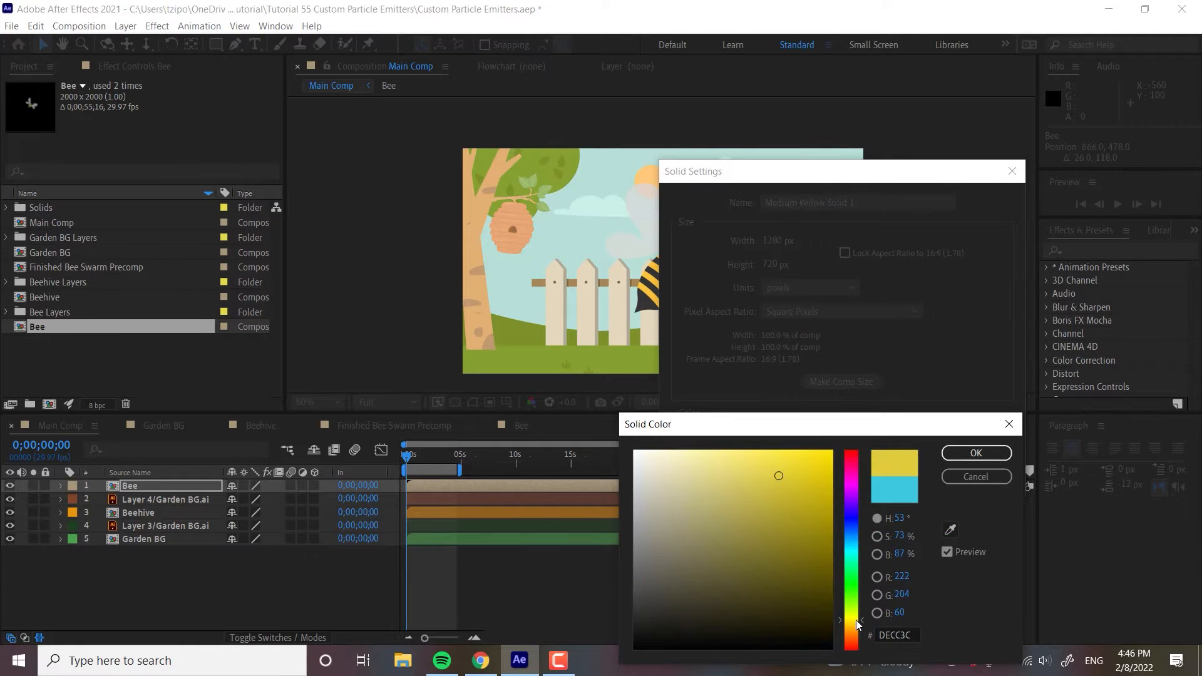
pyautogui.moveTo(762, 498); pyautogui.dragTo(691, 445)
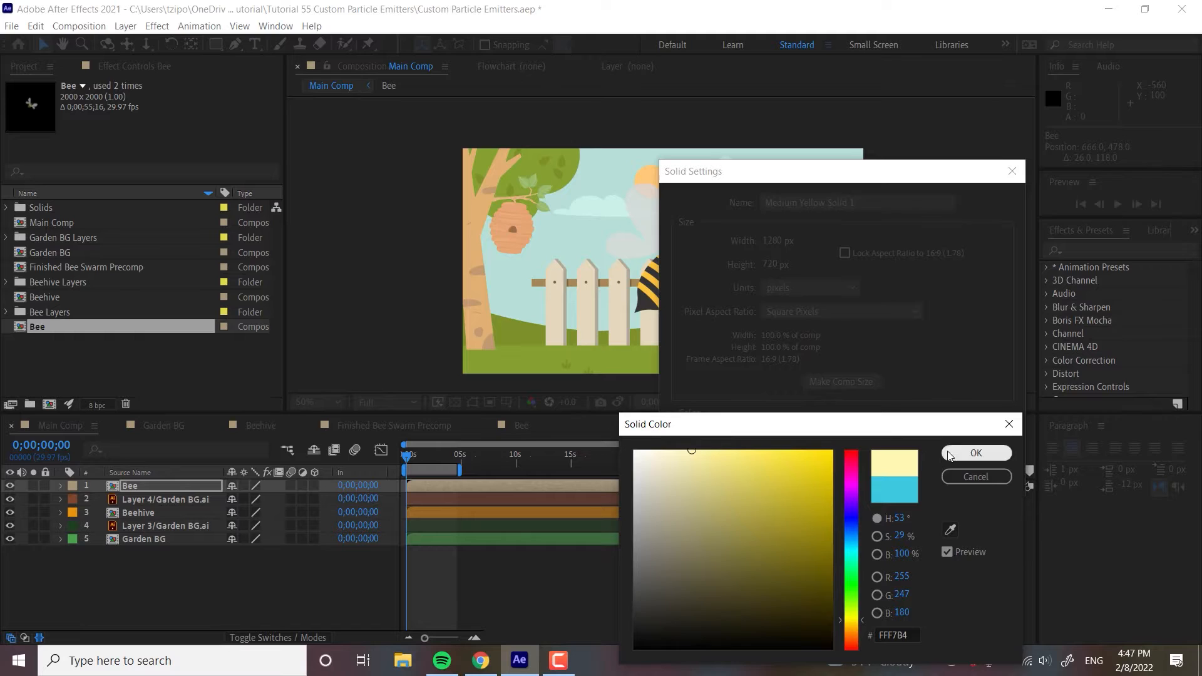
pyautogui.click(956, 452)
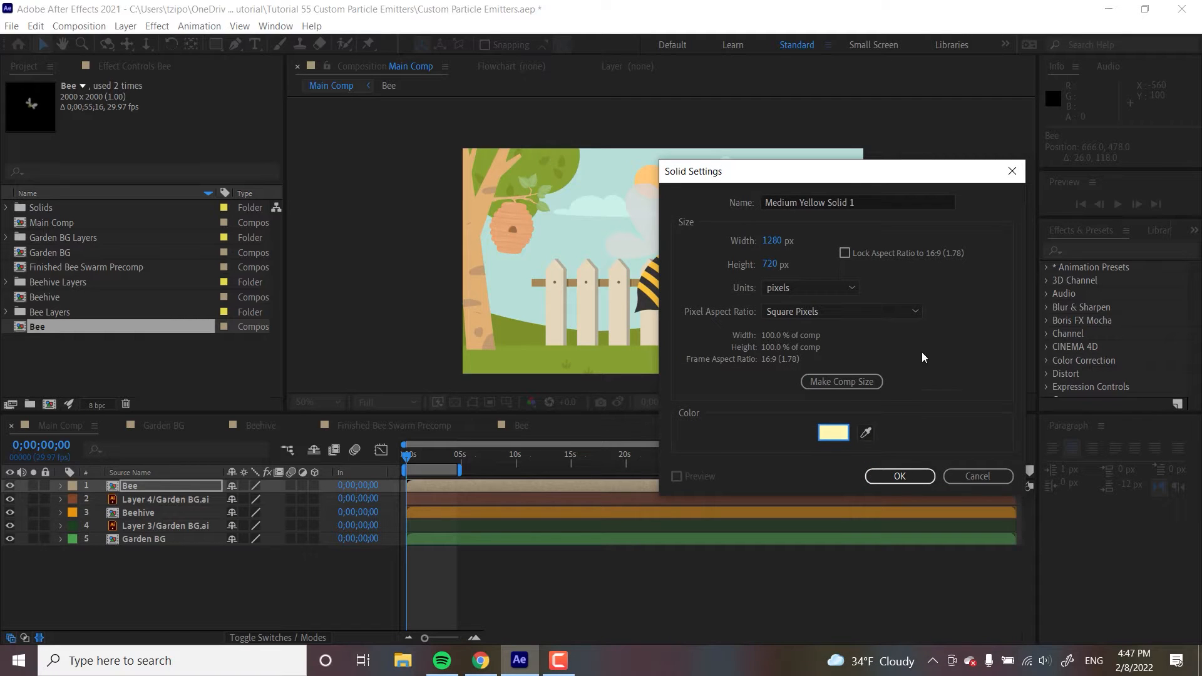
pyautogui.moveTo(873, 202); pyautogui.dragTo(696, 219)
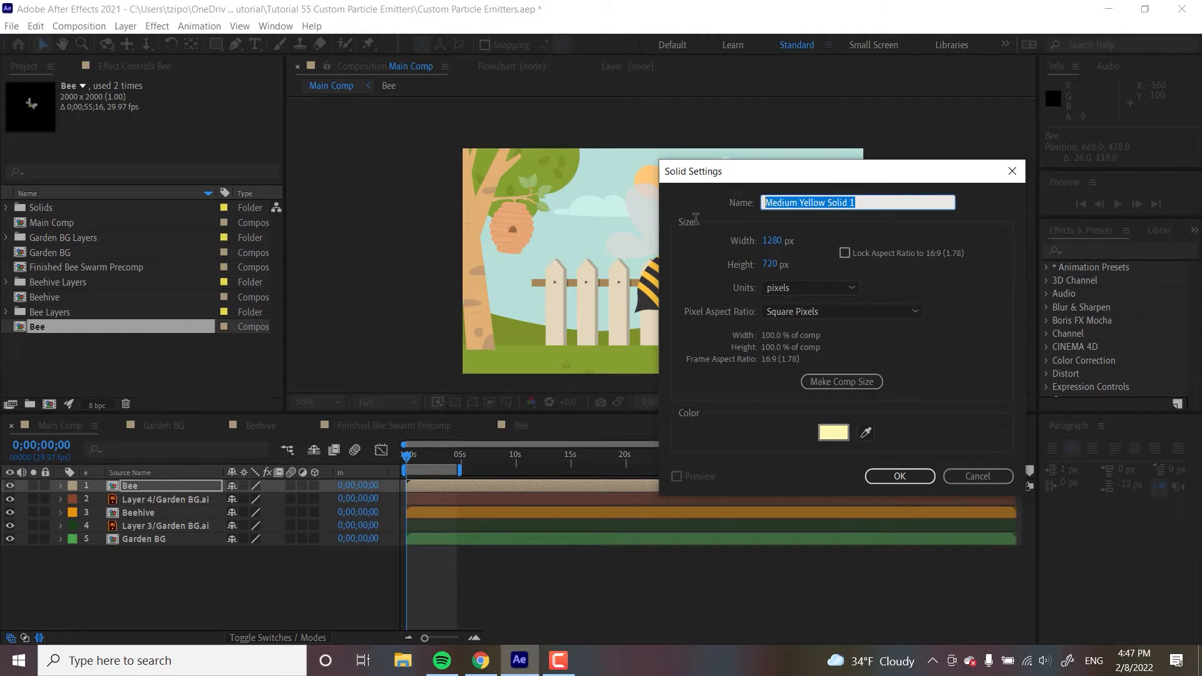
pyautogui.write('Bee Swarm')
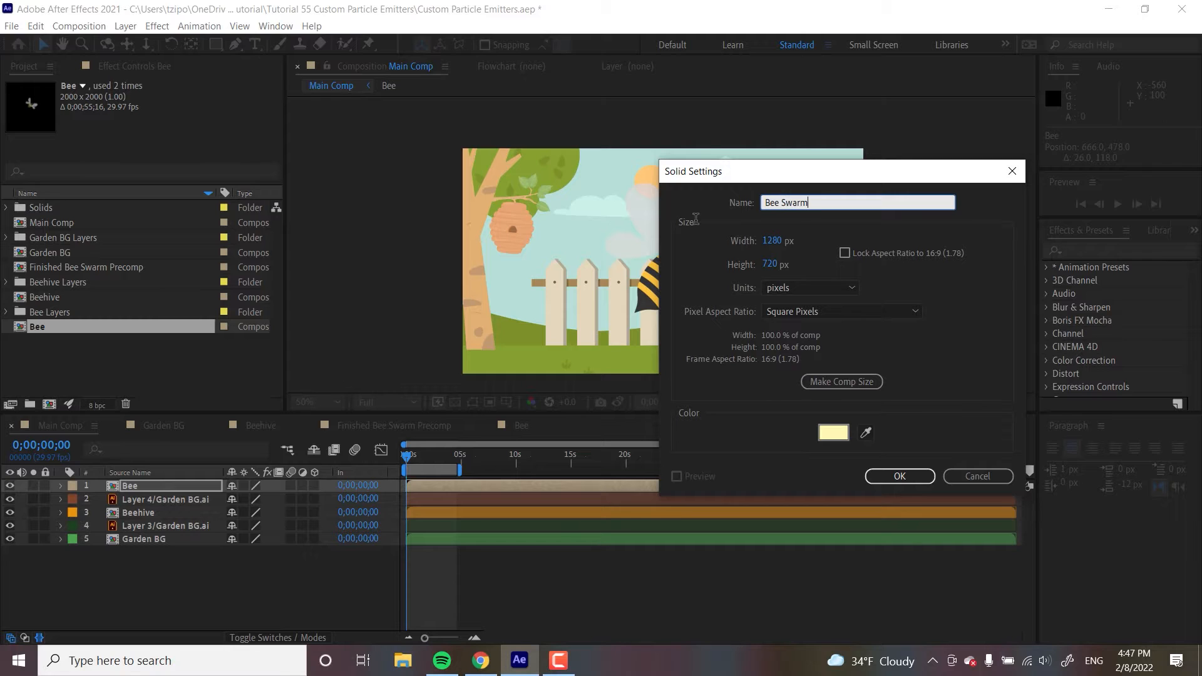
pyautogui.click(905, 476)
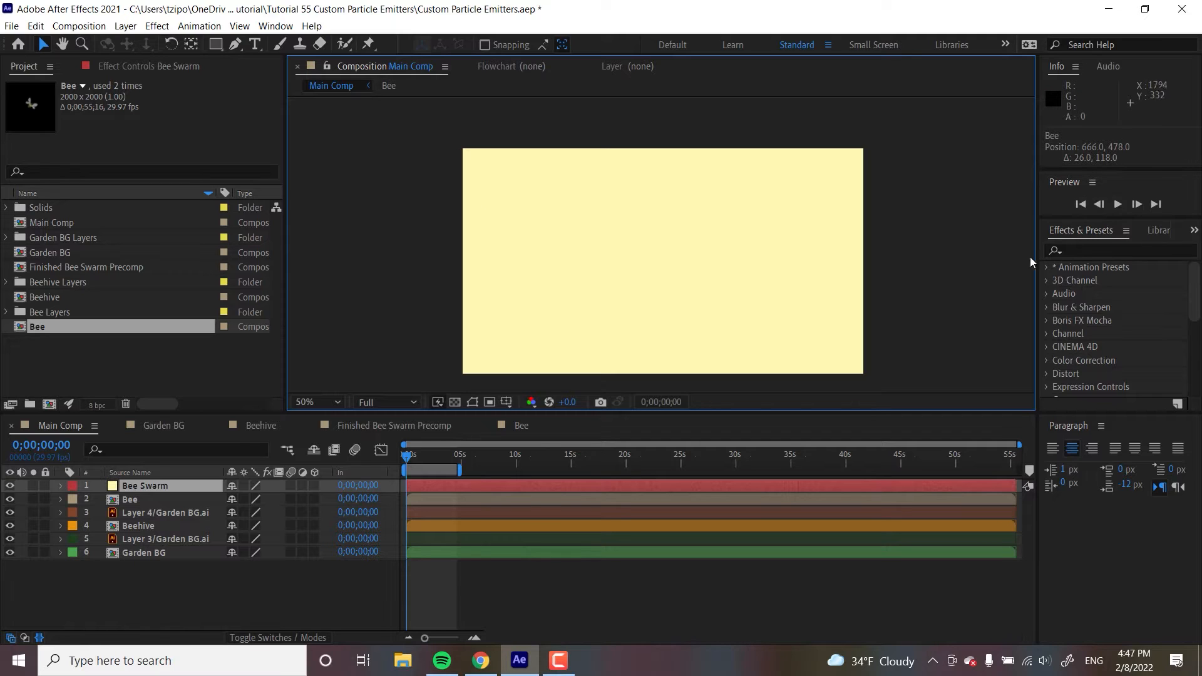
# - Search the effects for CC Particle World and apply it to the Bee Swarm solid
pyautogui.click(1108, 251)
pyautogui.write('cc parti')
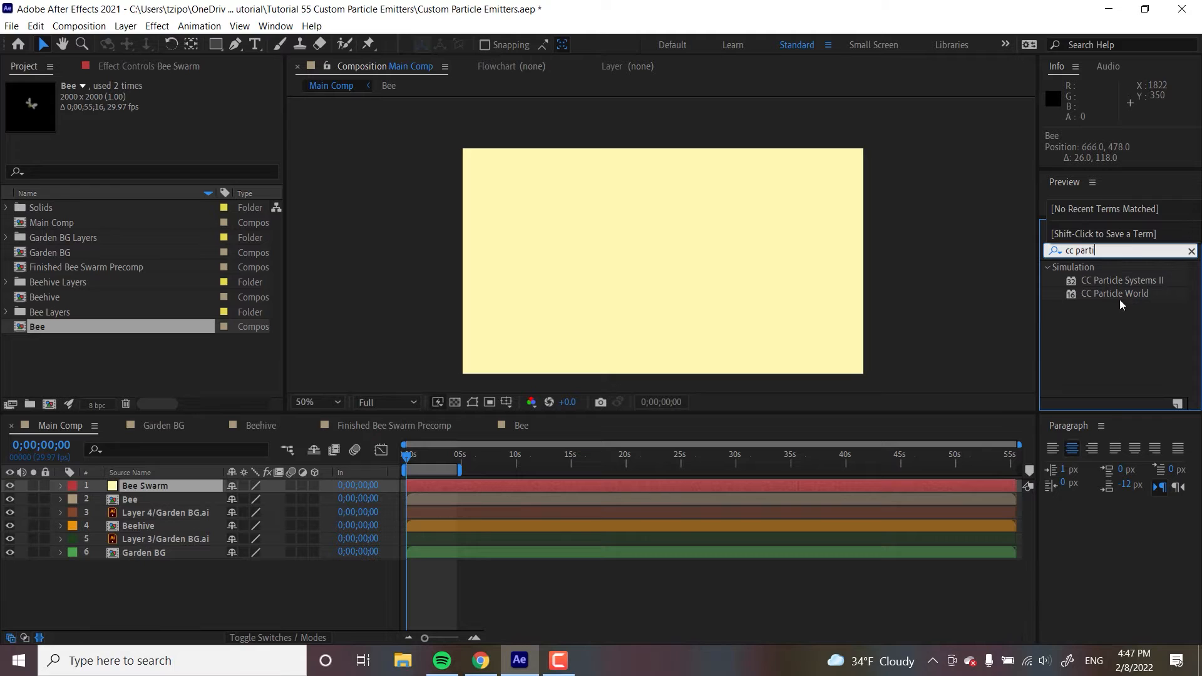
pyautogui.moveTo(1124, 294); pyautogui.dragTo(547, 481)
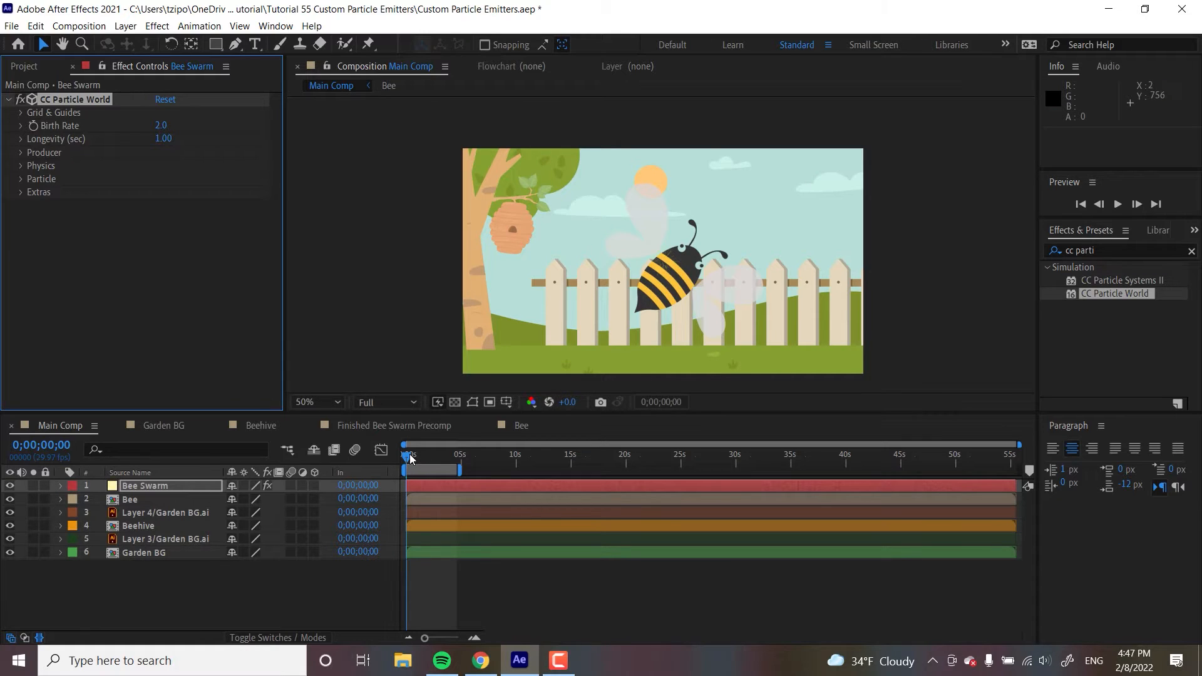
# - Set the CC Particle World particle type to Textured Square
pyautogui.moveTo(409, 457)
pyautogui.mouseDown()
pyautogui.moveTo(441, 456)
pyautogui.moveTo(407, 471)
pyautogui.mouseUp()
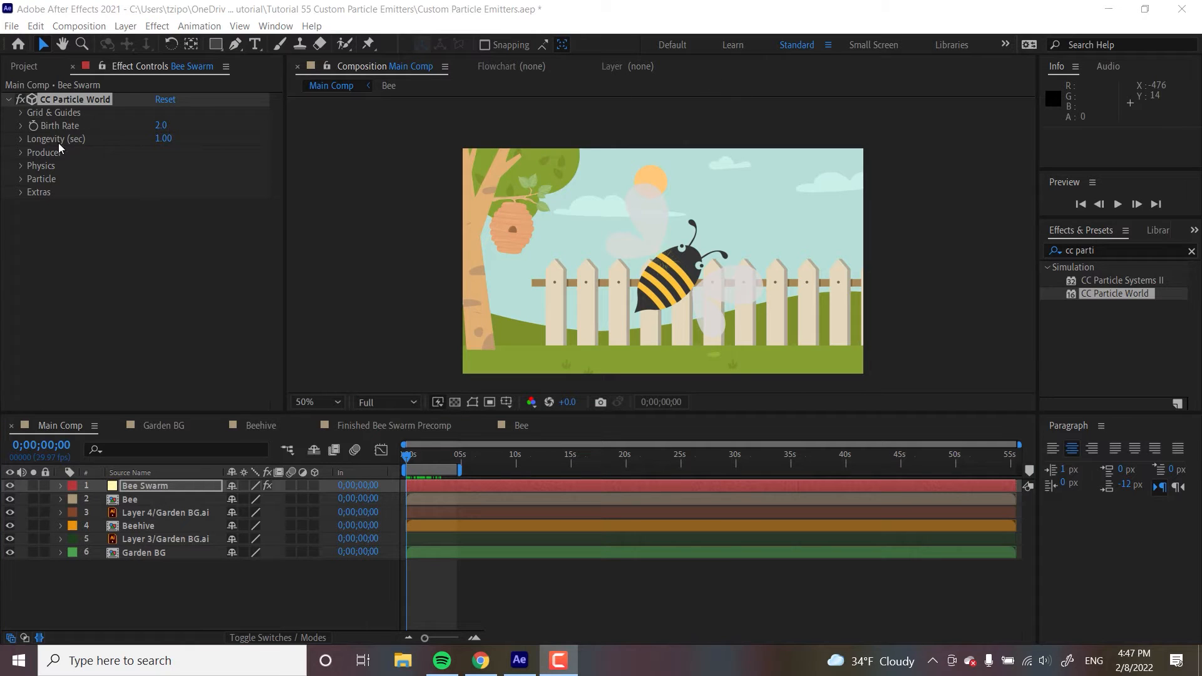
pyautogui.click(24, 179)
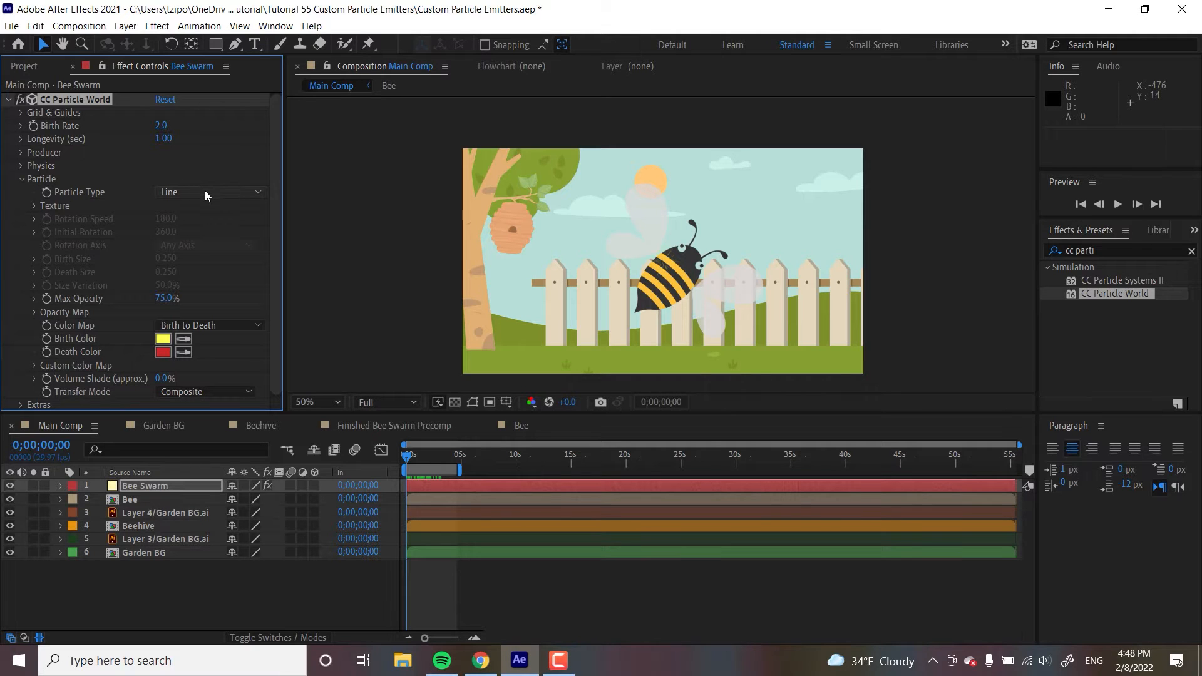
pyautogui.click(205, 191)
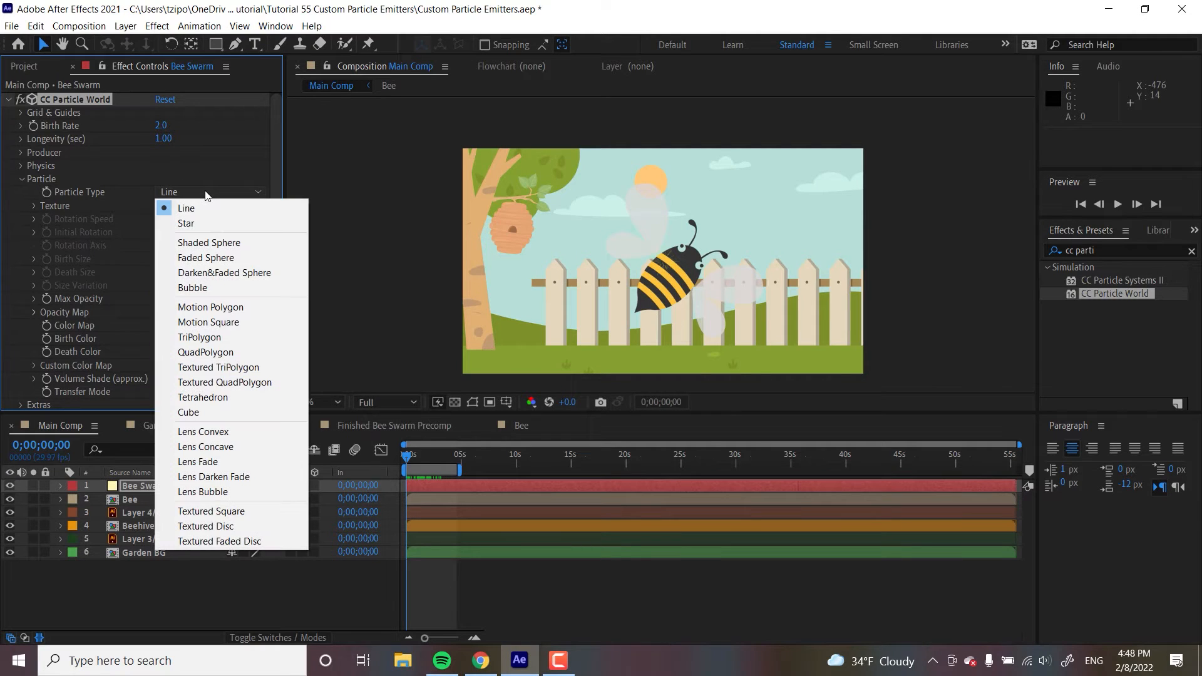
pyautogui.click(211, 510)
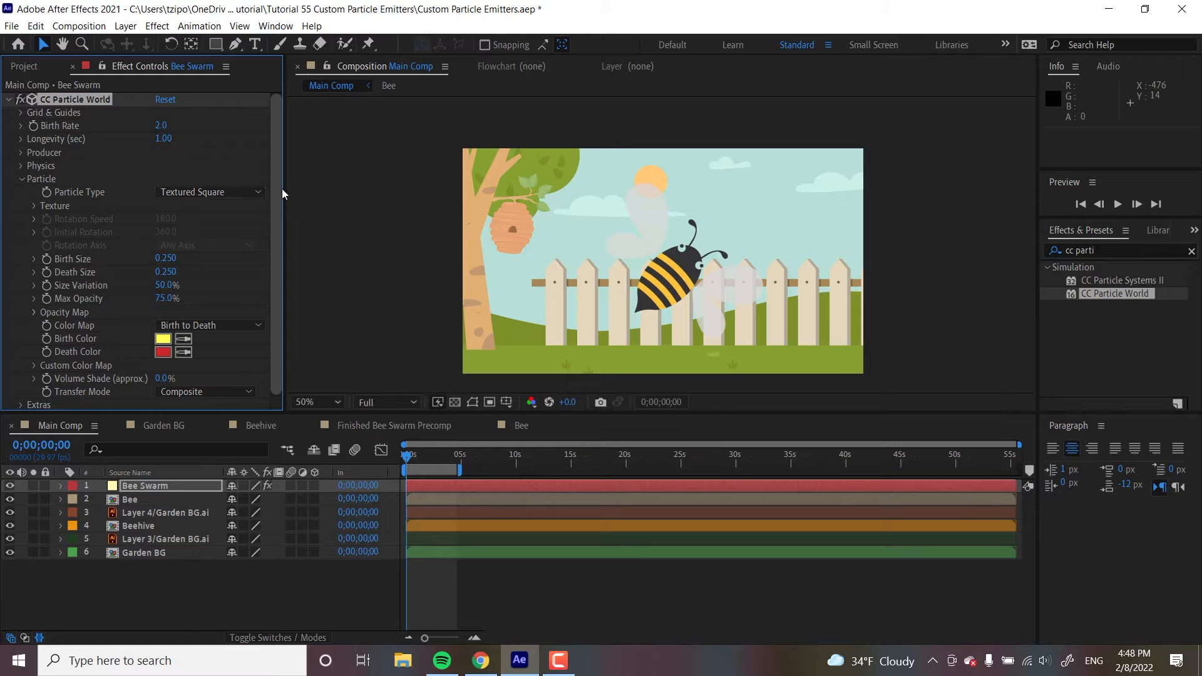
# - Set the particle texture layer to the Bee layer
pyautogui.scroll(-1, 276, 238)
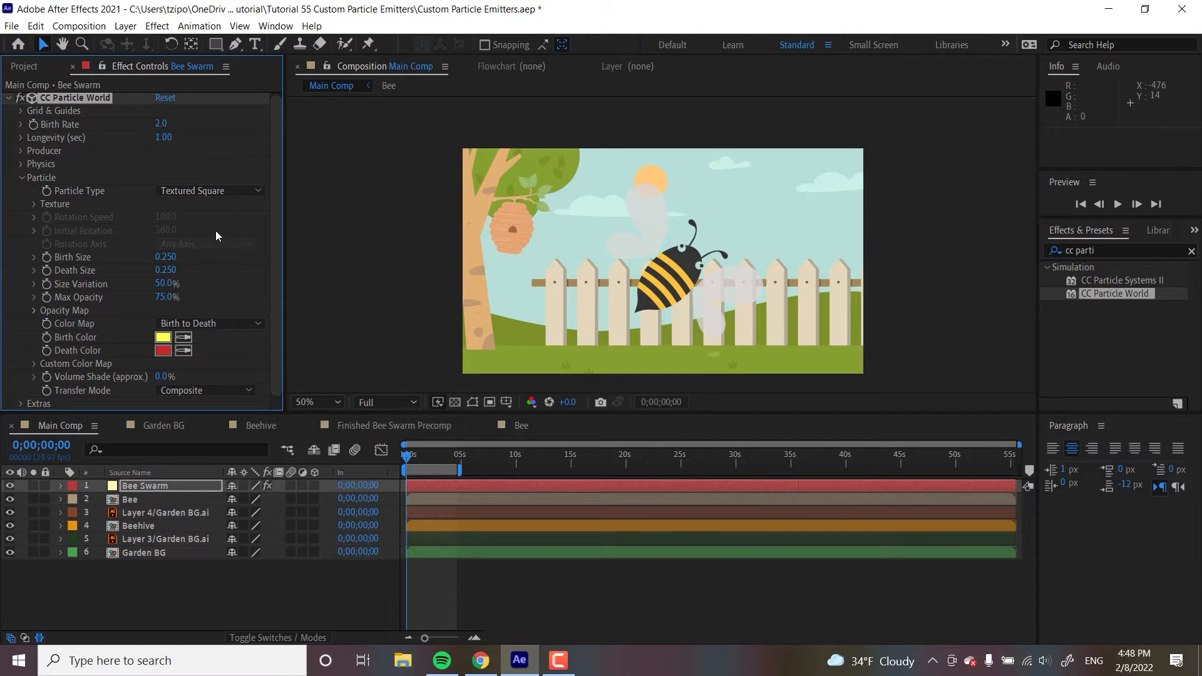
pyautogui.click(35, 204)
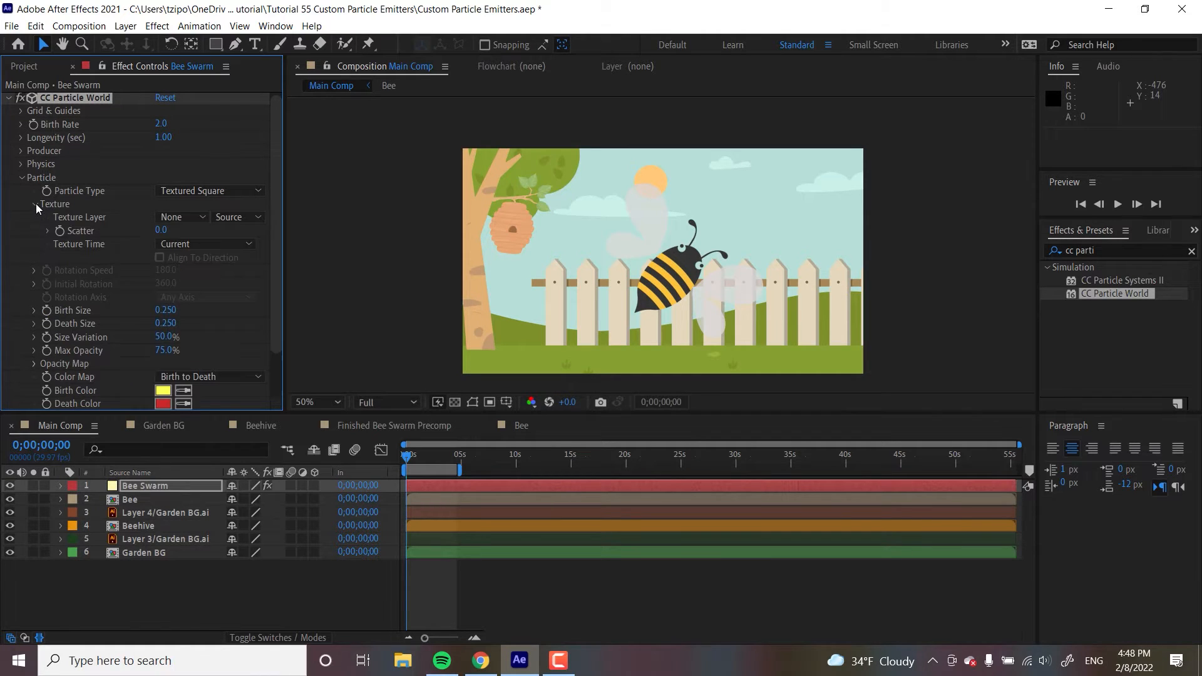
pyautogui.click(199, 218)
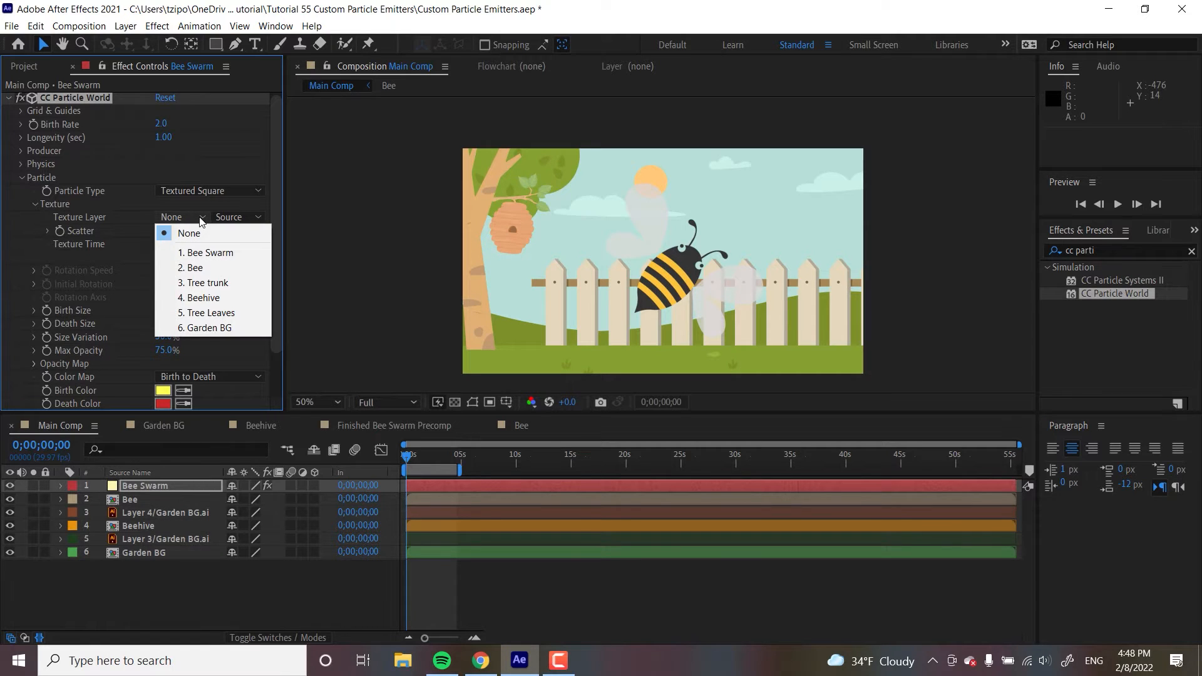
pyautogui.click(194, 267)
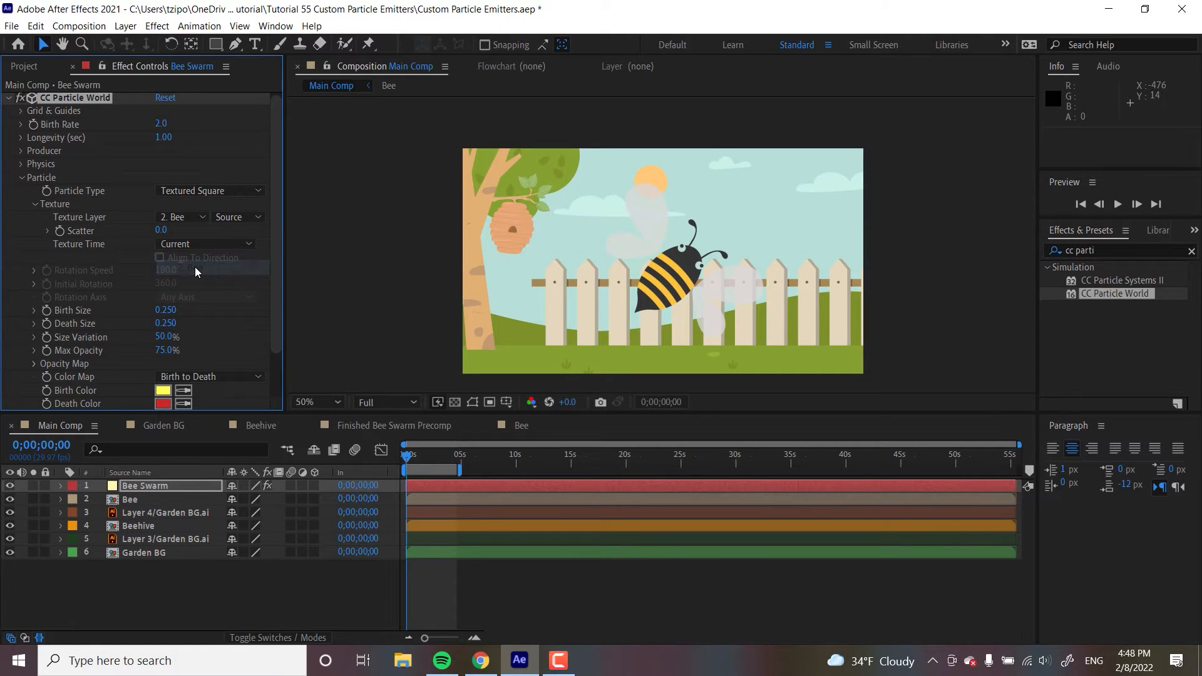
# - Hide the Bee layer and move the playhead to about 0;00;03;15 to view the particles
pyautogui.click(438, 454)
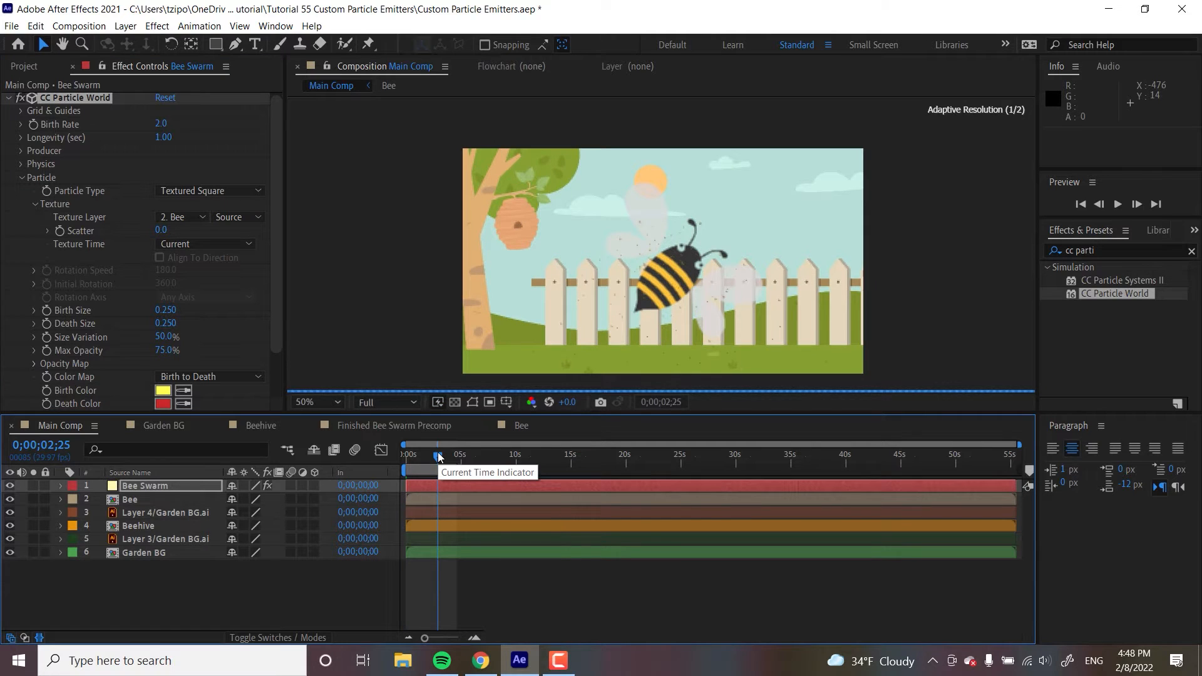
pyautogui.click(9, 501)
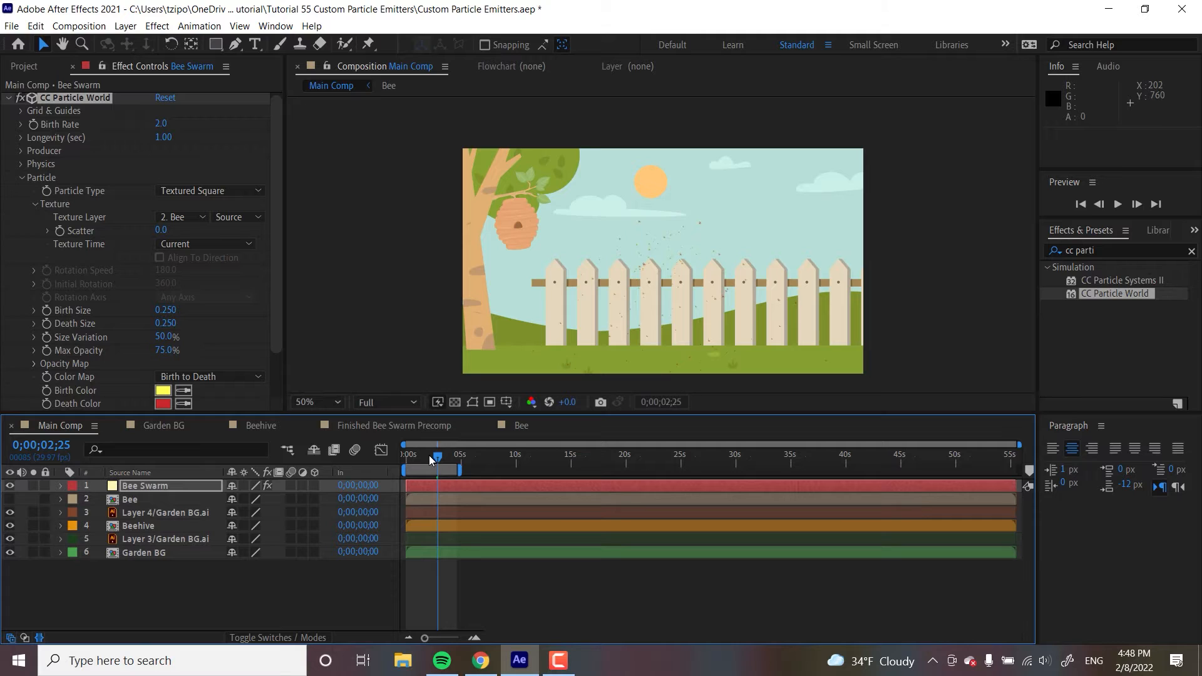
pyautogui.moveTo(429, 456); pyautogui.dragTo(447, 464)
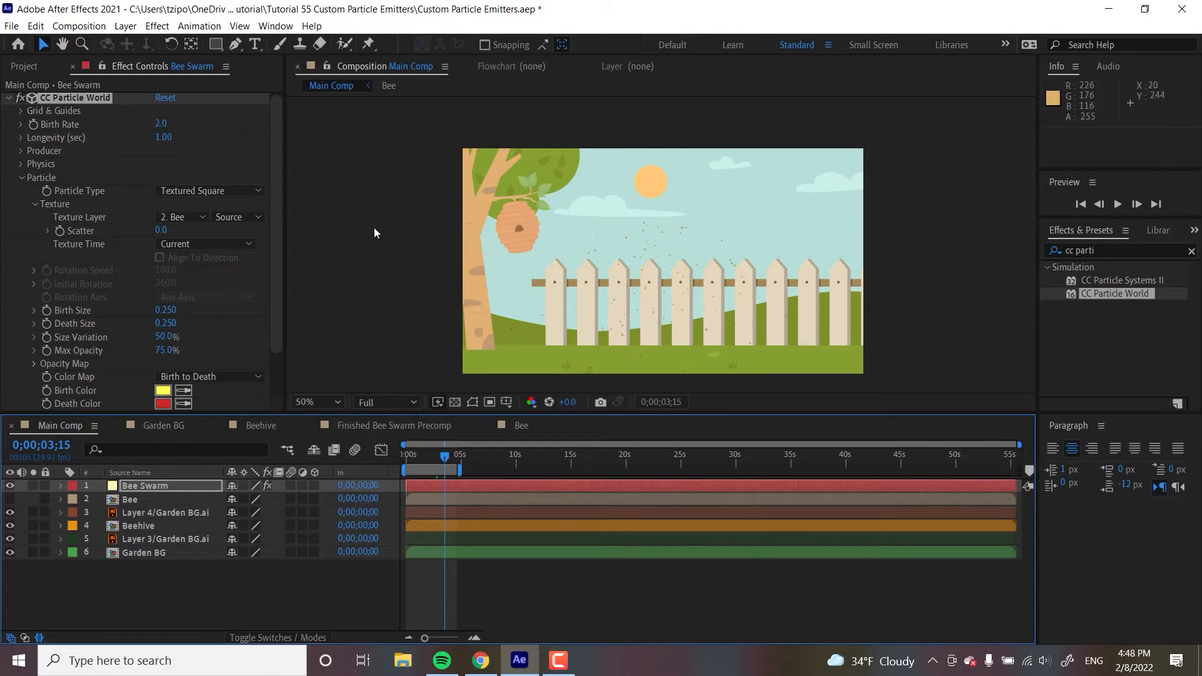
# - Set the particle Birth Size to 1 and Death Size to 5
pyautogui.click(276, 147)
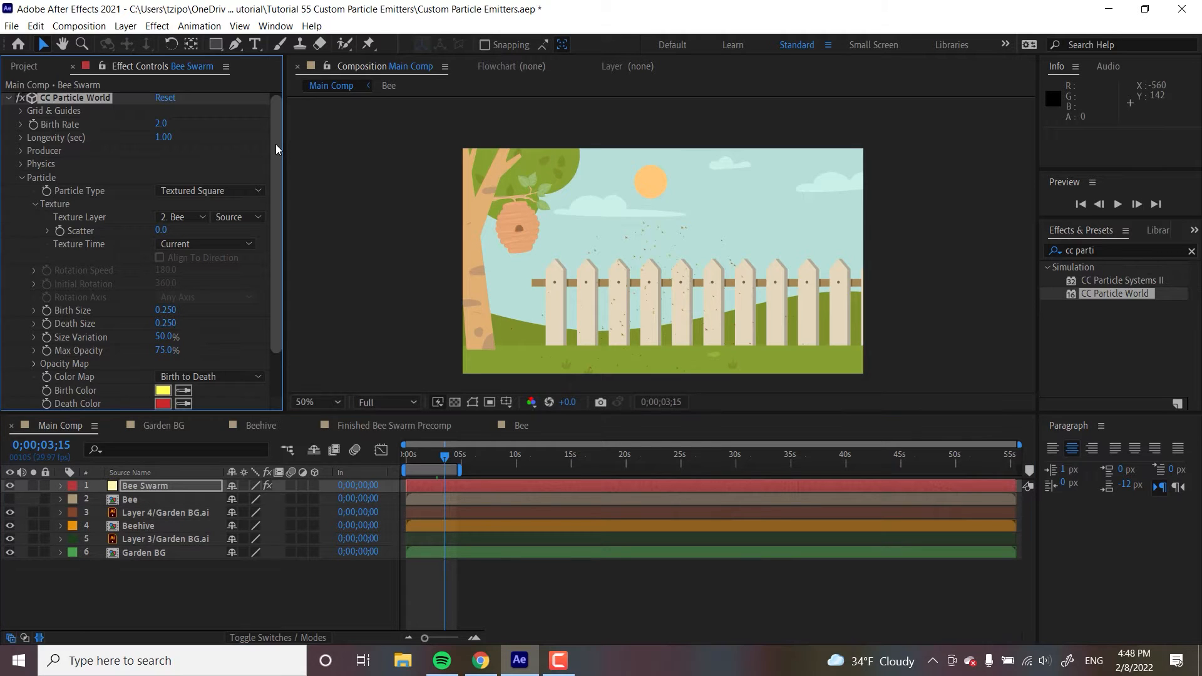
pyautogui.moveTo(276, 149); pyautogui.dragTo(276, 190)
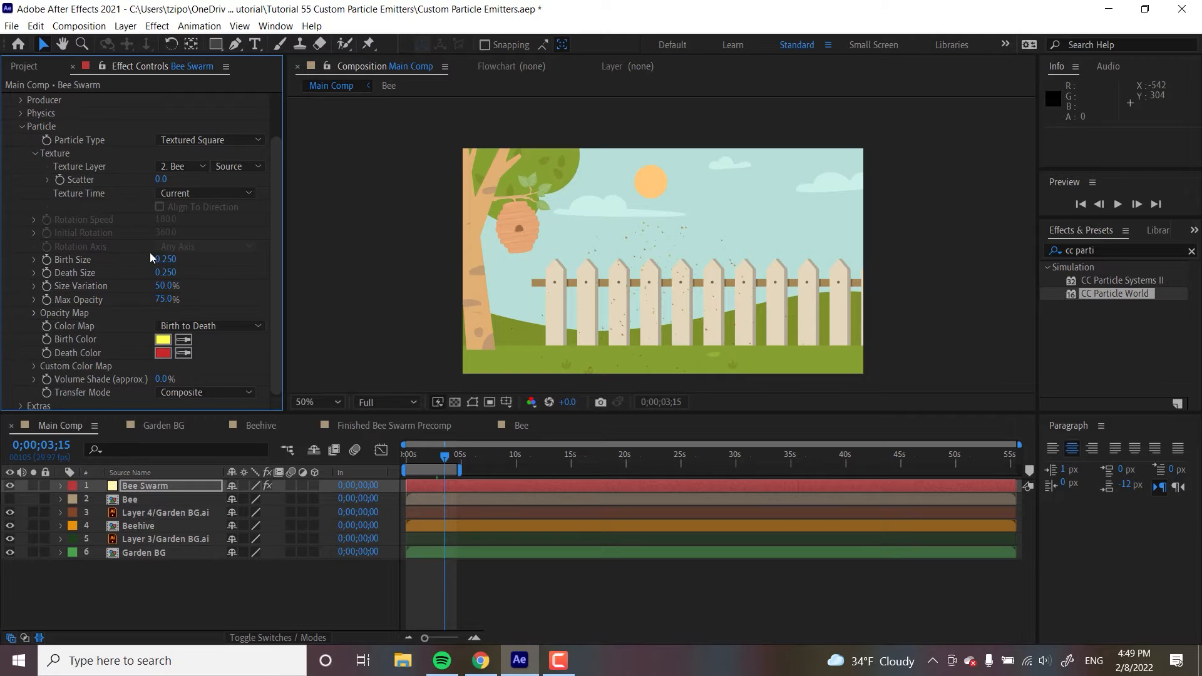
pyautogui.click(170, 260)
pyautogui.write('1')
pyautogui.press('Tab')
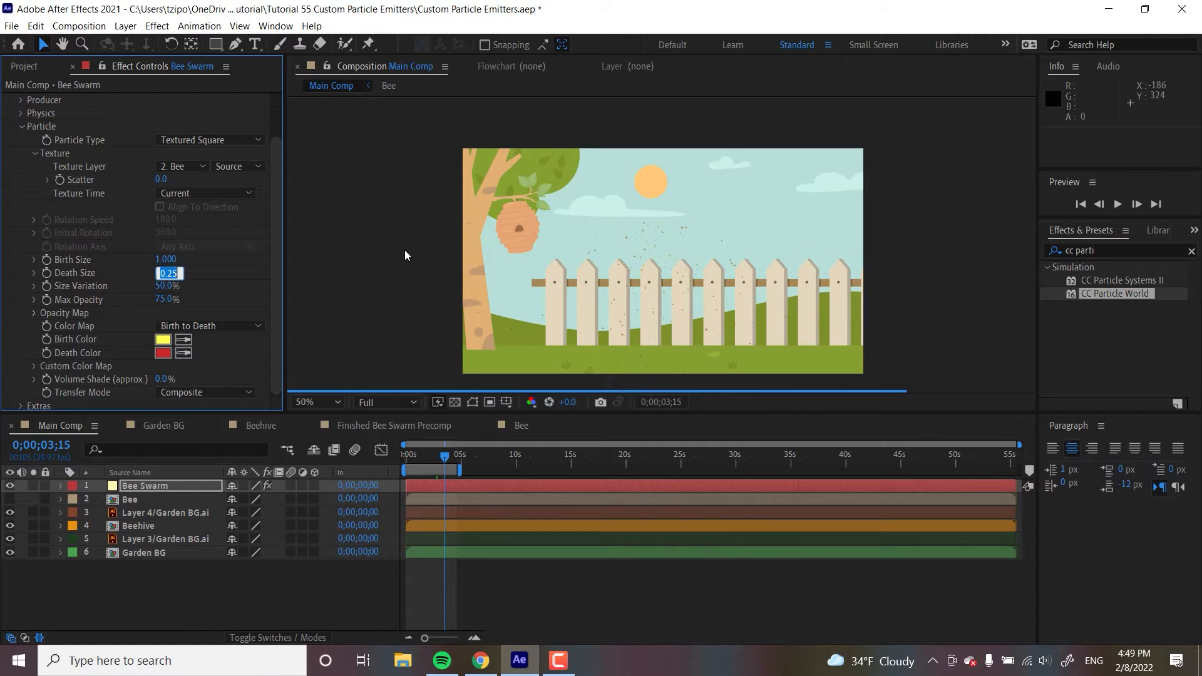
pyautogui.write('5')
pyautogui.press('Return')
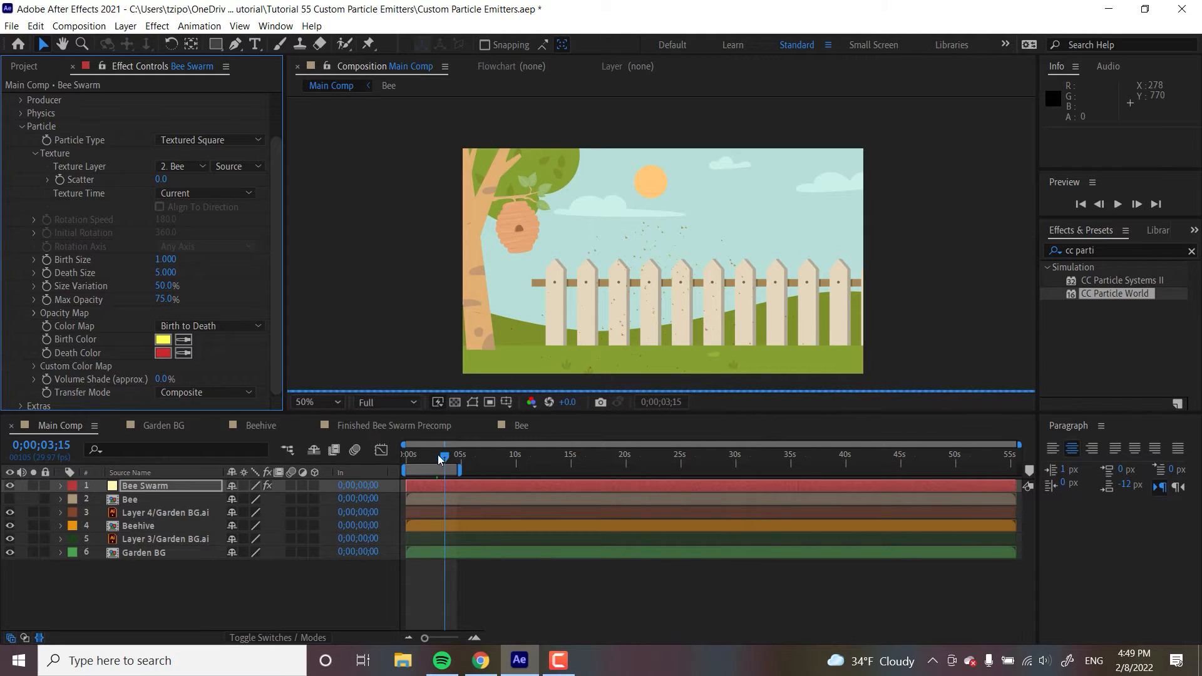
# - Set the particle Size Variation to 25%
pyautogui.moveTo(435, 452); pyautogui.dragTo(420, 456)
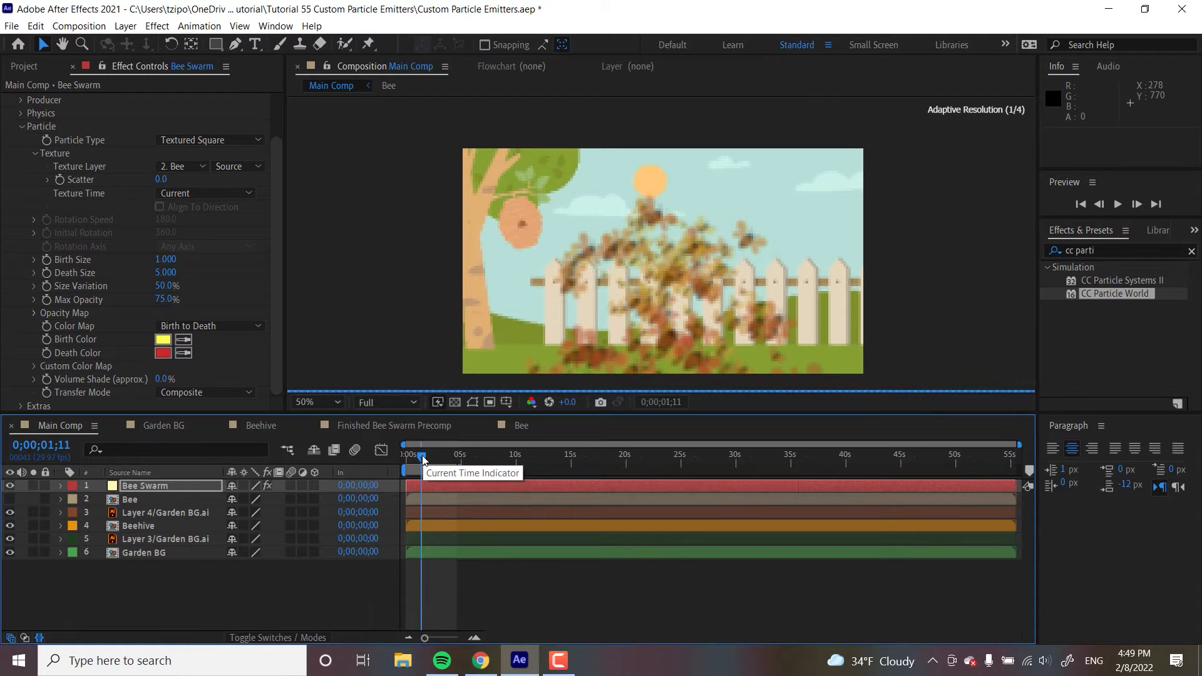
pyautogui.click(441, 452)
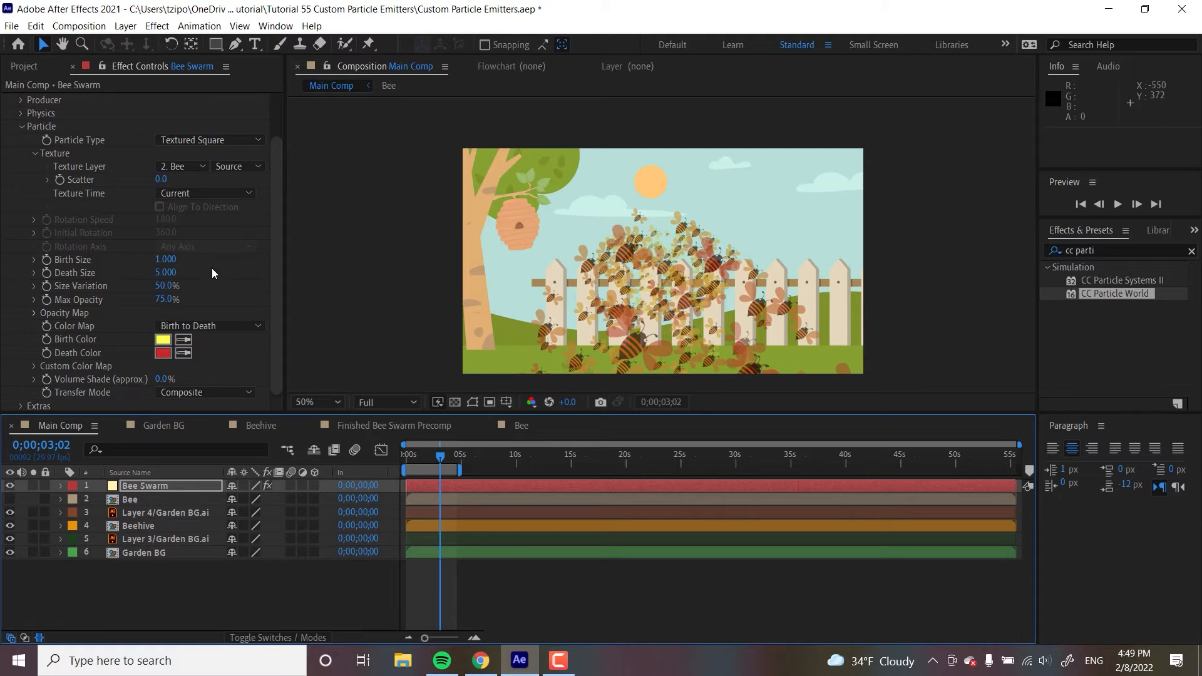
pyautogui.click(164, 285)
pyautogui.write('25')
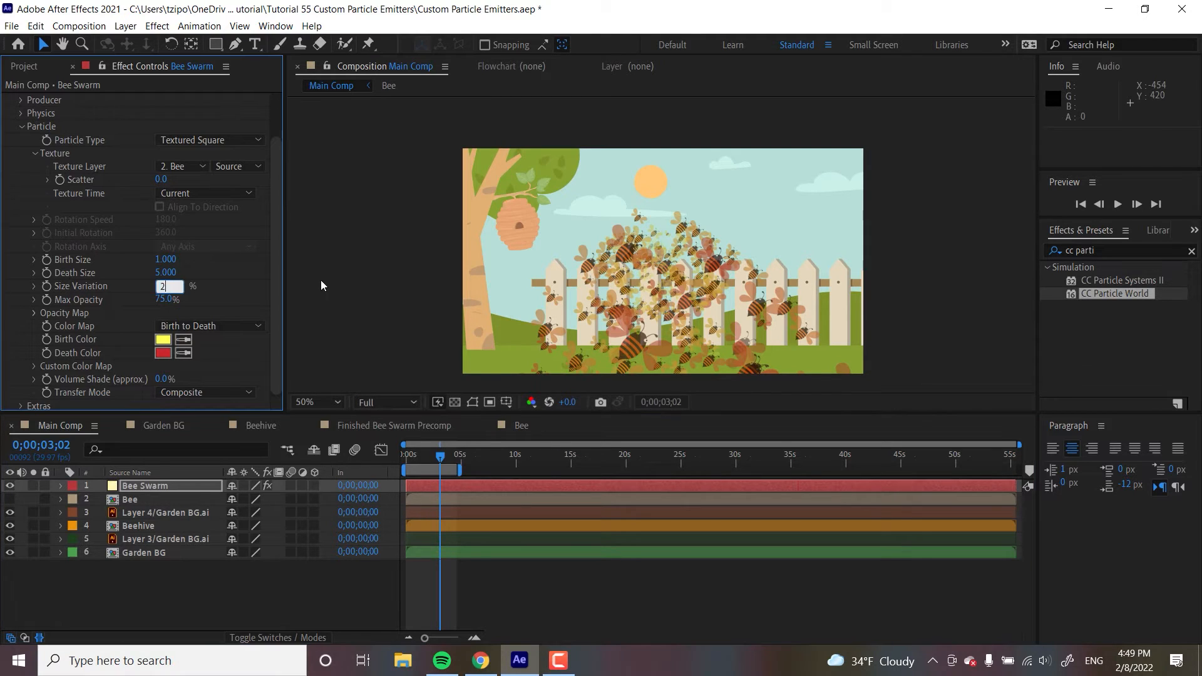
pyautogui.press('Return')
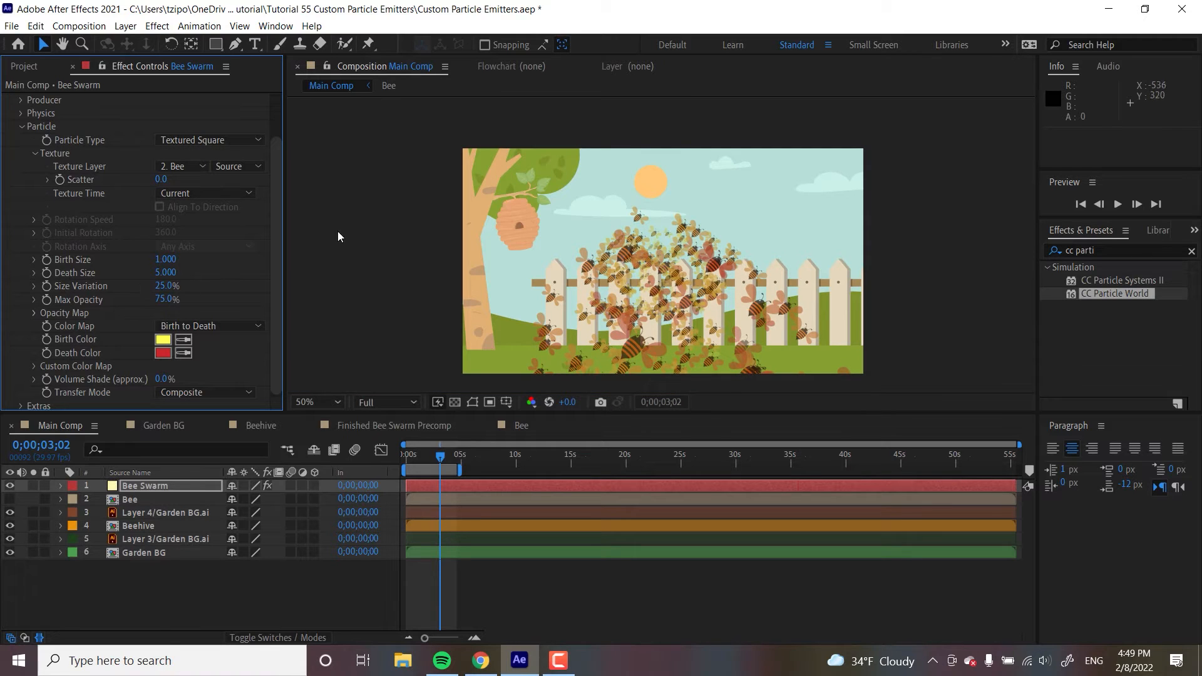
# - Set the particle Max Opacity to 100%
pyautogui.click(165, 299)
pyautogui.write('100')
pyautogui.press('Return')
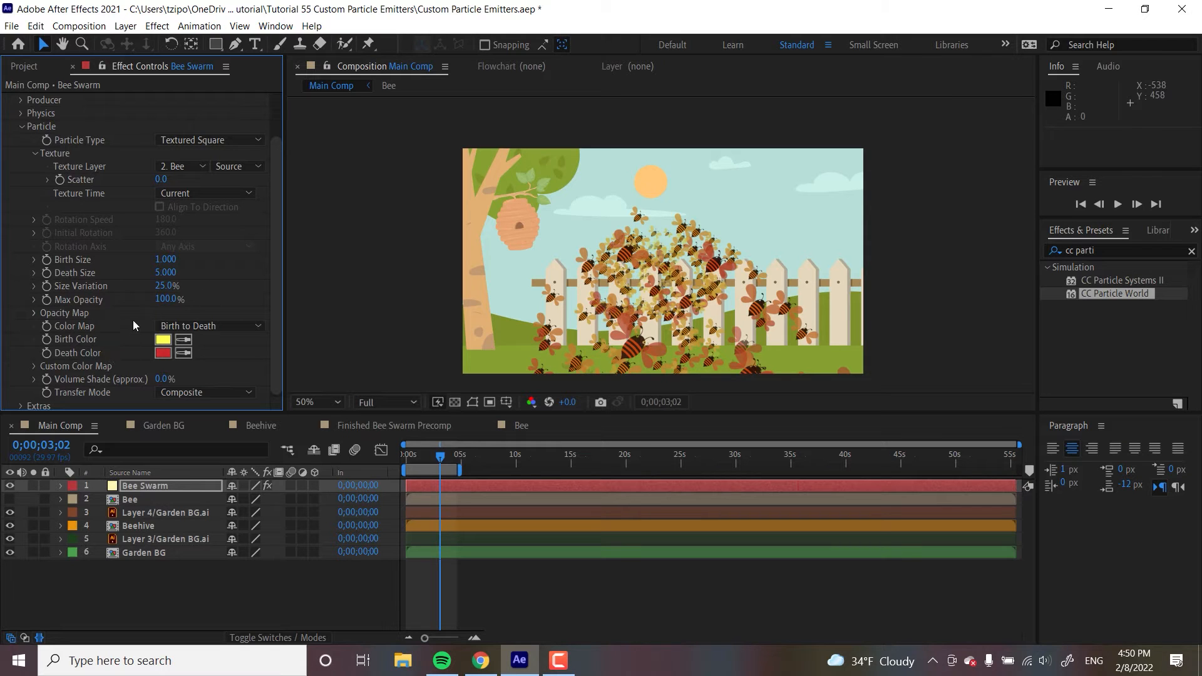
# - Change the particle Death Color to yellow FFEA5B
pyautogui.click(164, 353)
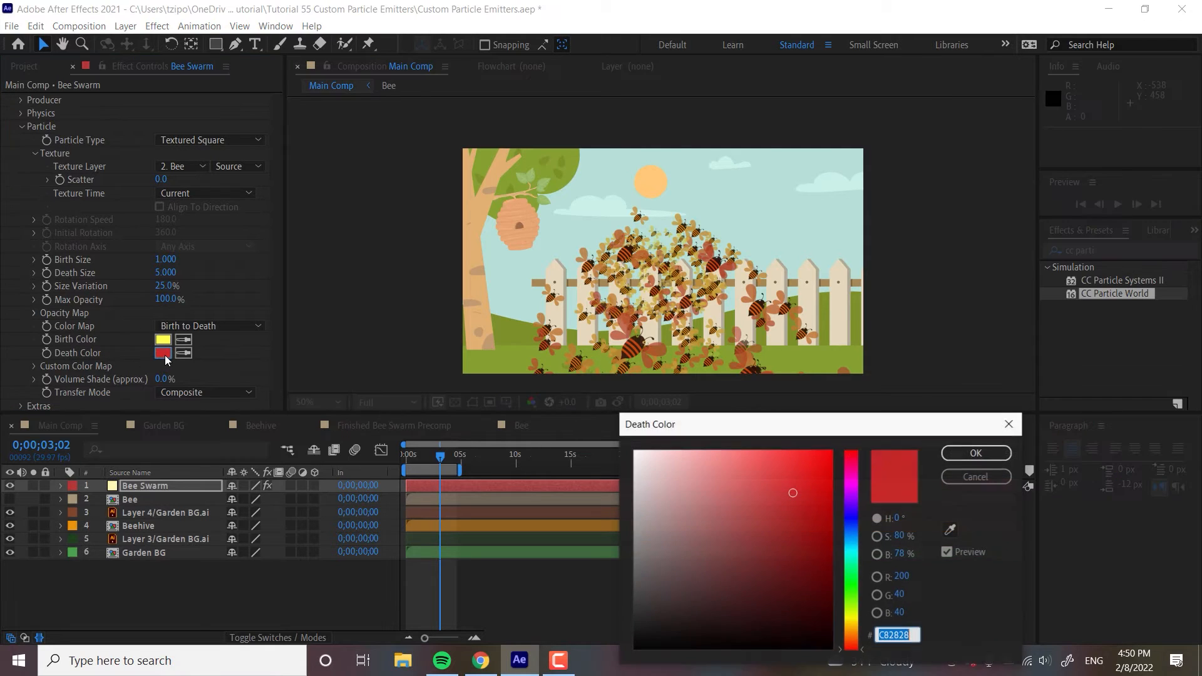
pyautogui.click(851, 619)
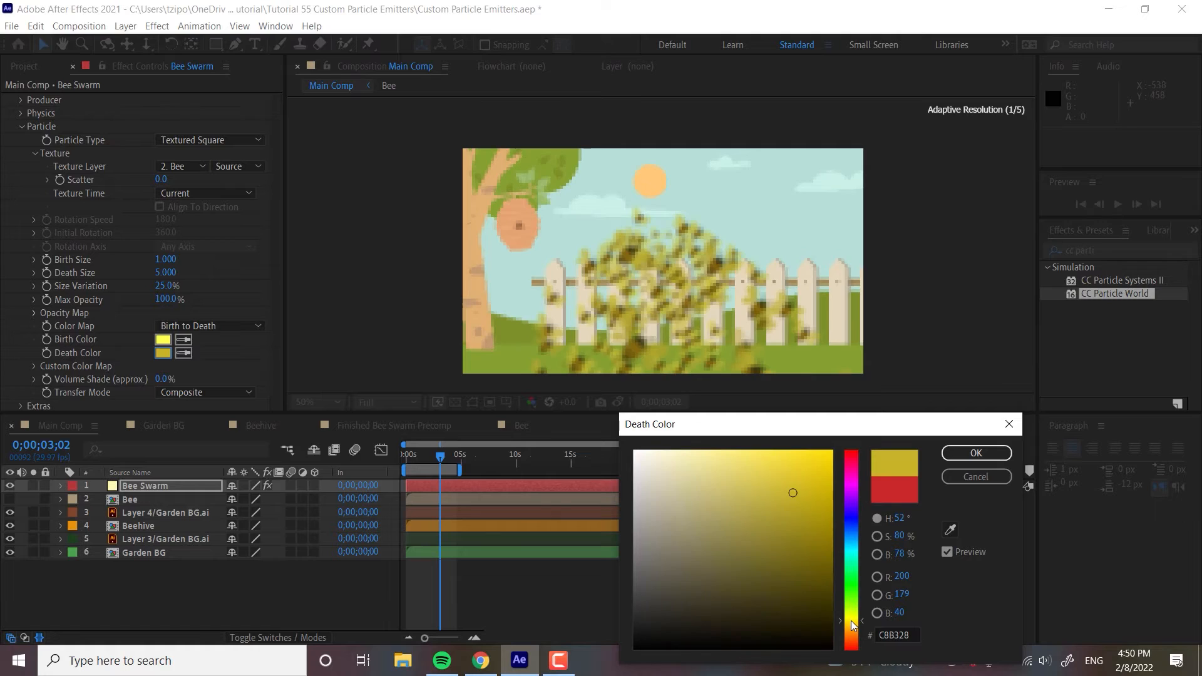
pyautogui.moveTo(764, 464); pyautogui.dragTo(760, 438)
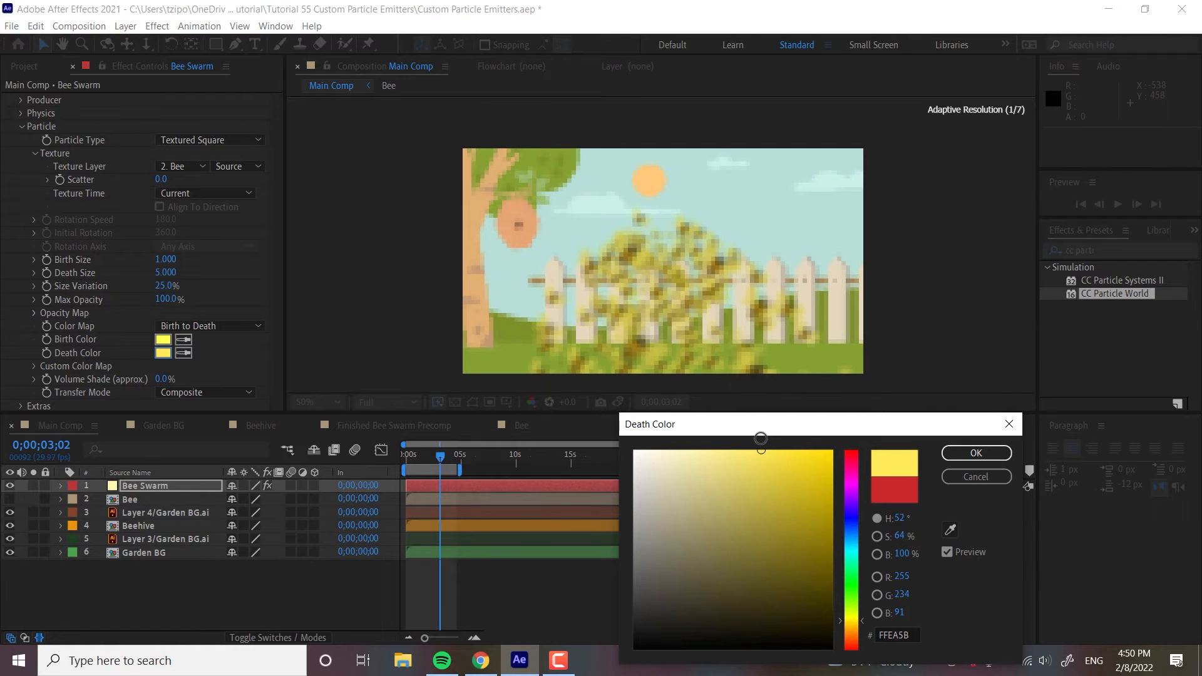
pyautogui.click(967, 452)
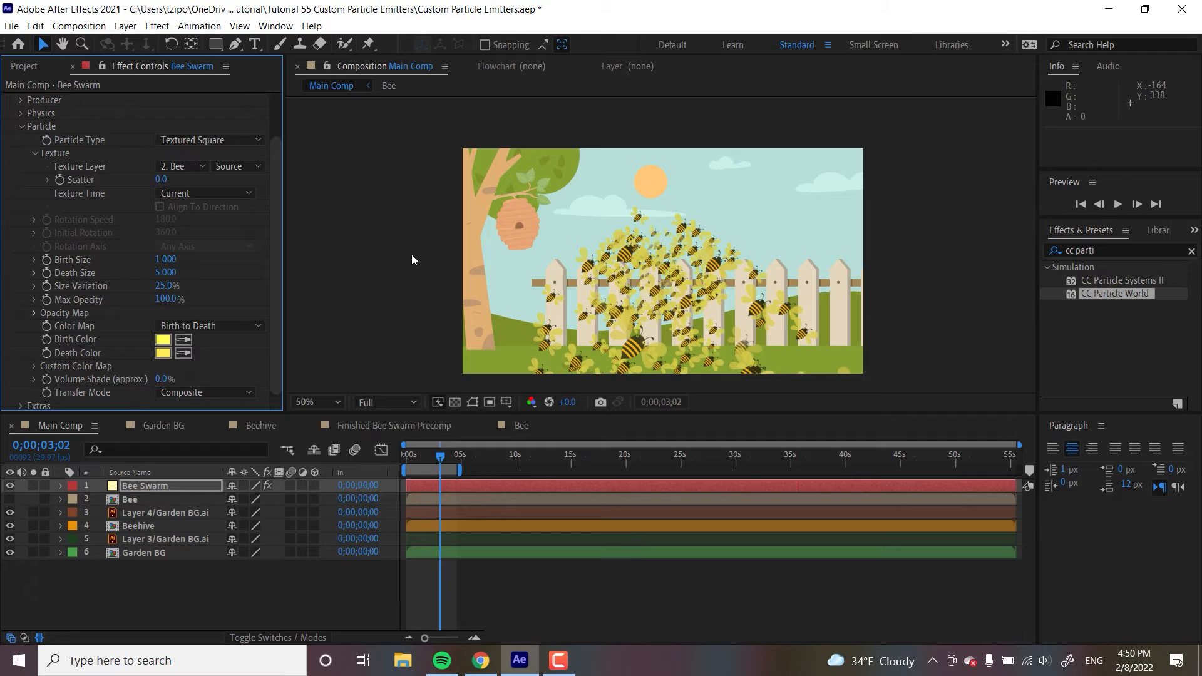
# - Set the CC Particle World Birth Rate to 1
pyautogui.scroll(2, 279, 188)
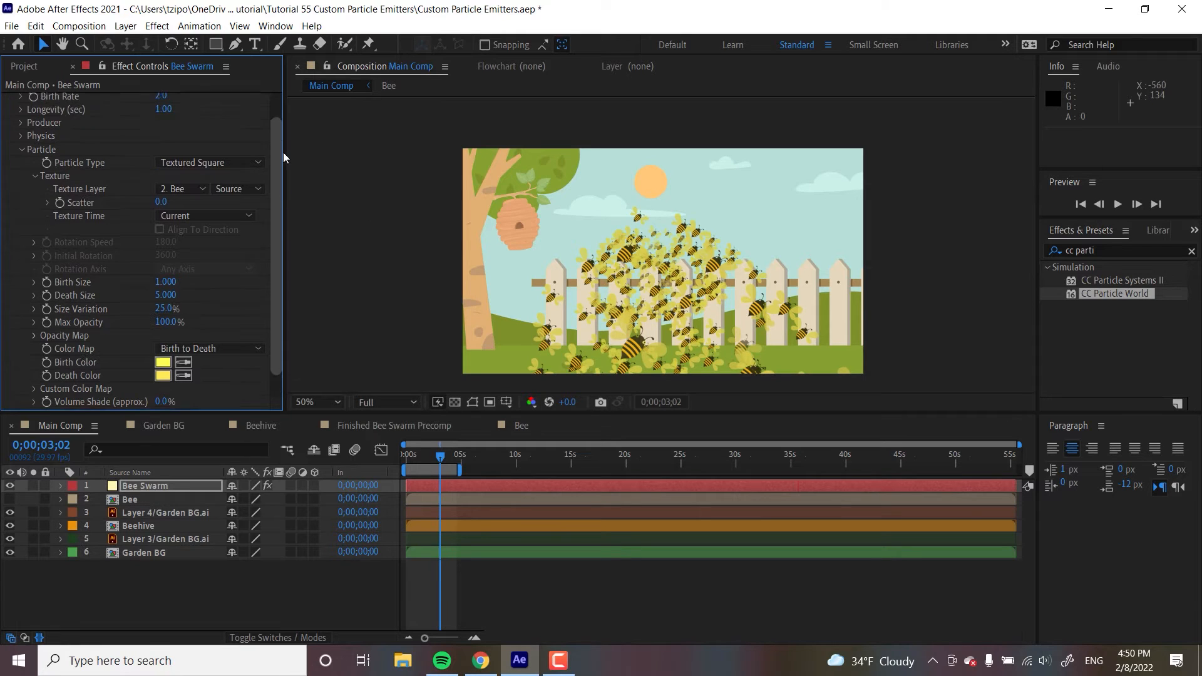
pyautogui.scroll(2, 283, 156)
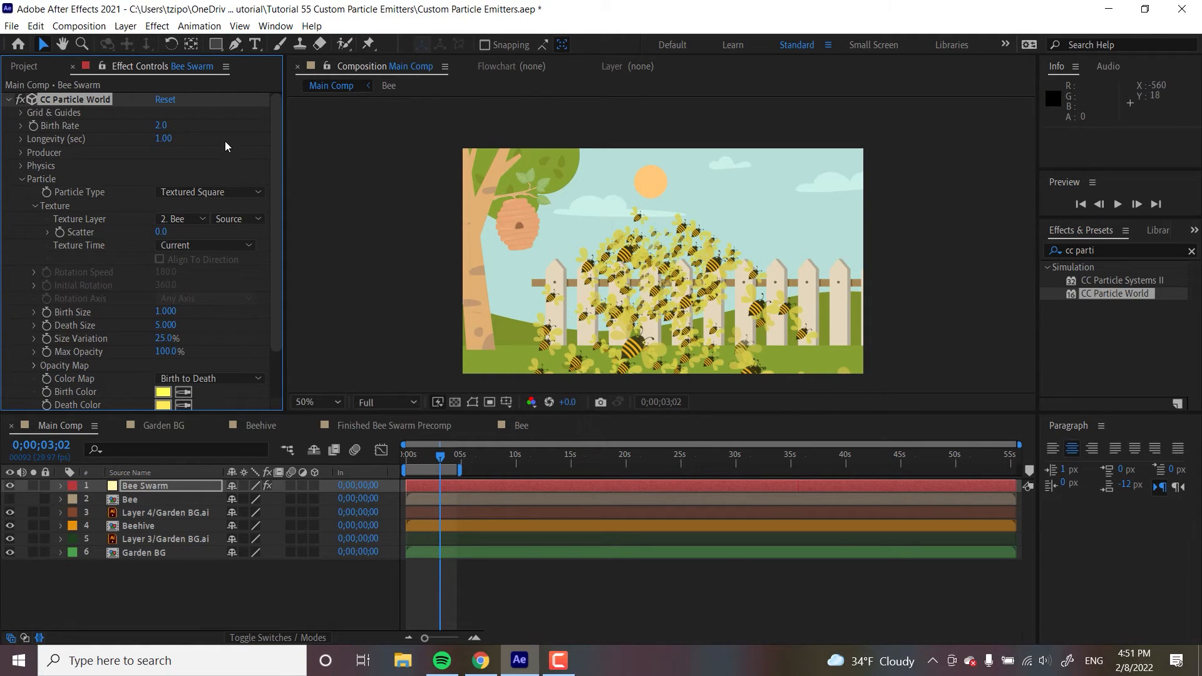
pyautogui.click(162, 126)
pyautogui.write('1')
pyautogui.press('Return')
# - Open the Physics group and set the Animation type to Jet Sideways
pyautogui.click(428, 456)
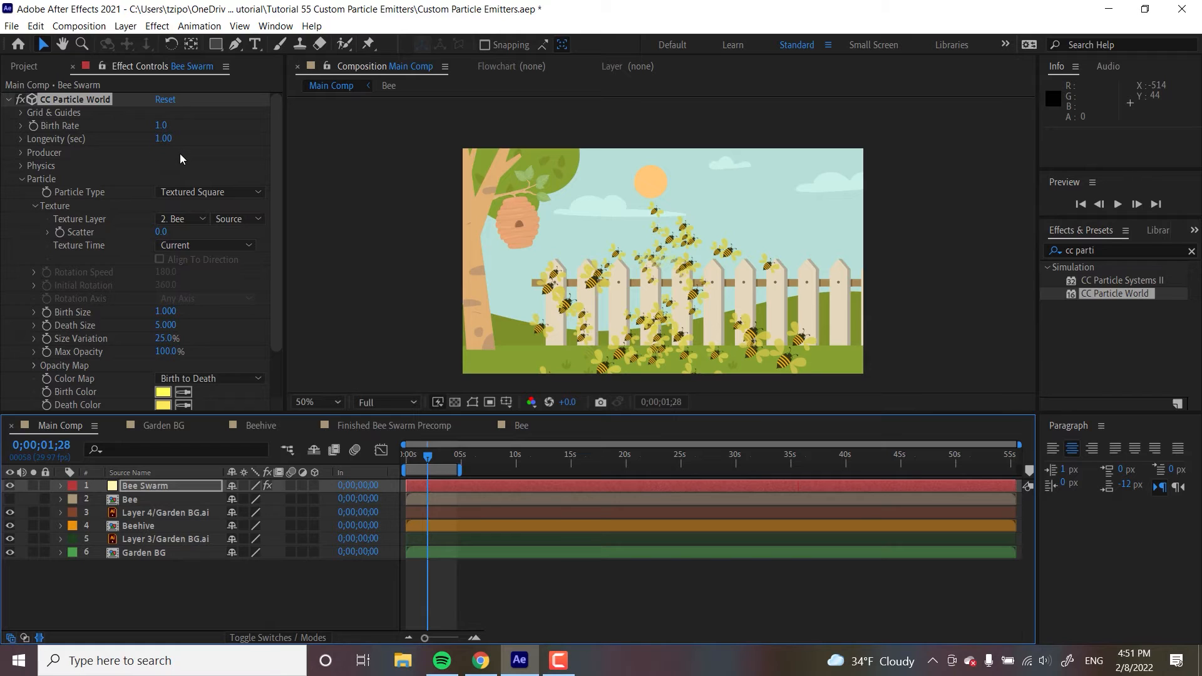
pyautogui.click(204, 163)
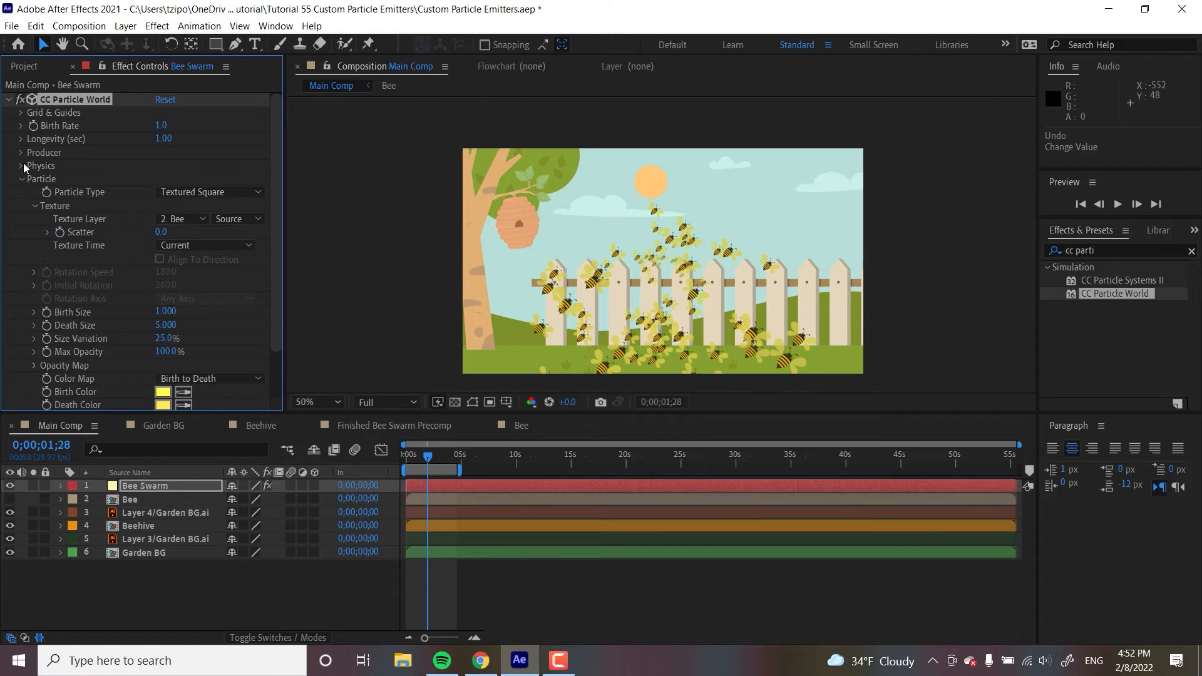
pyautogui.click(22, 165)
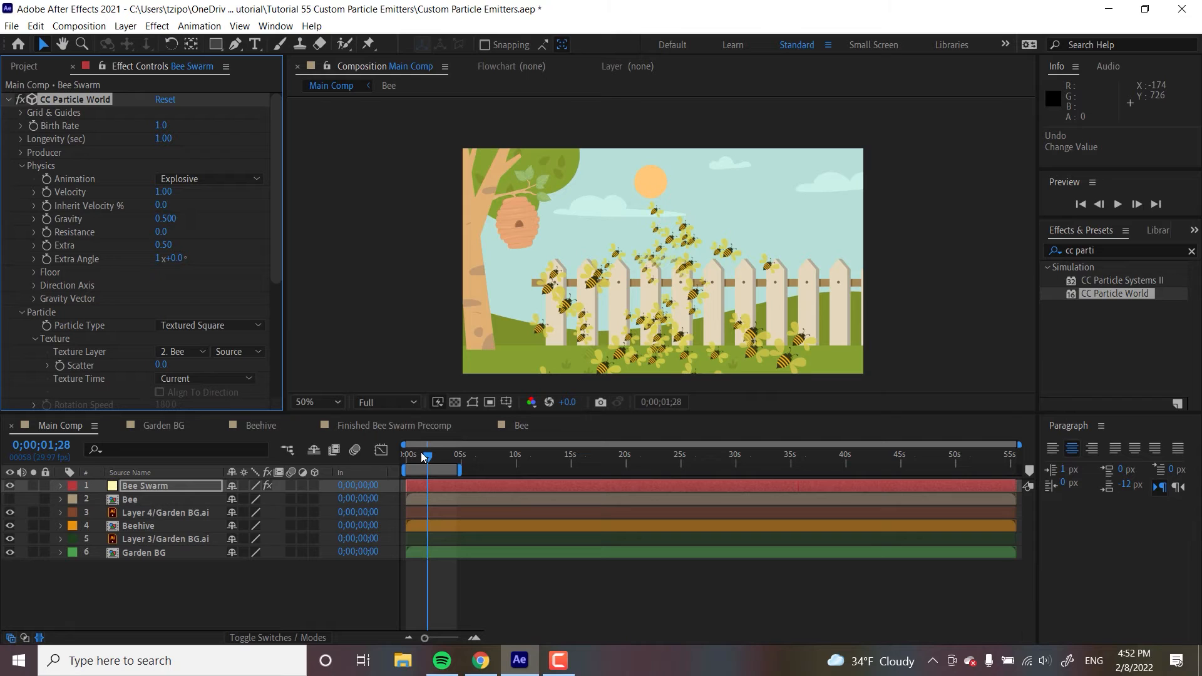
pyautogui.click(187, 179)
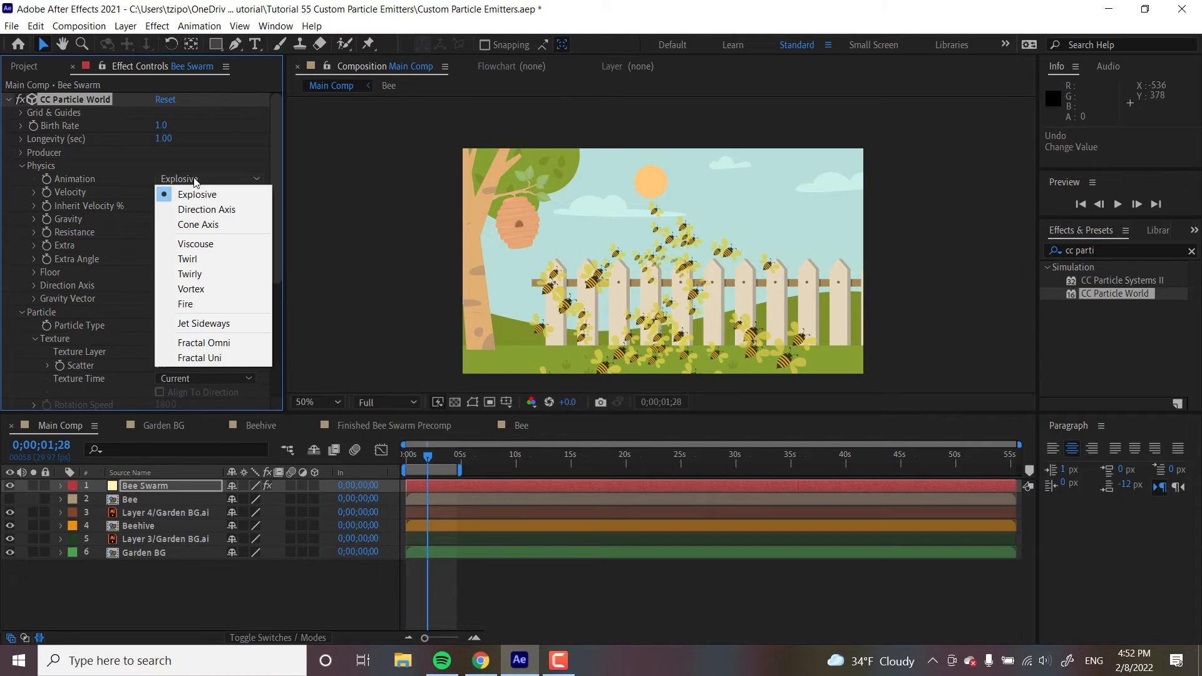
pyautogui.click(217, 322)
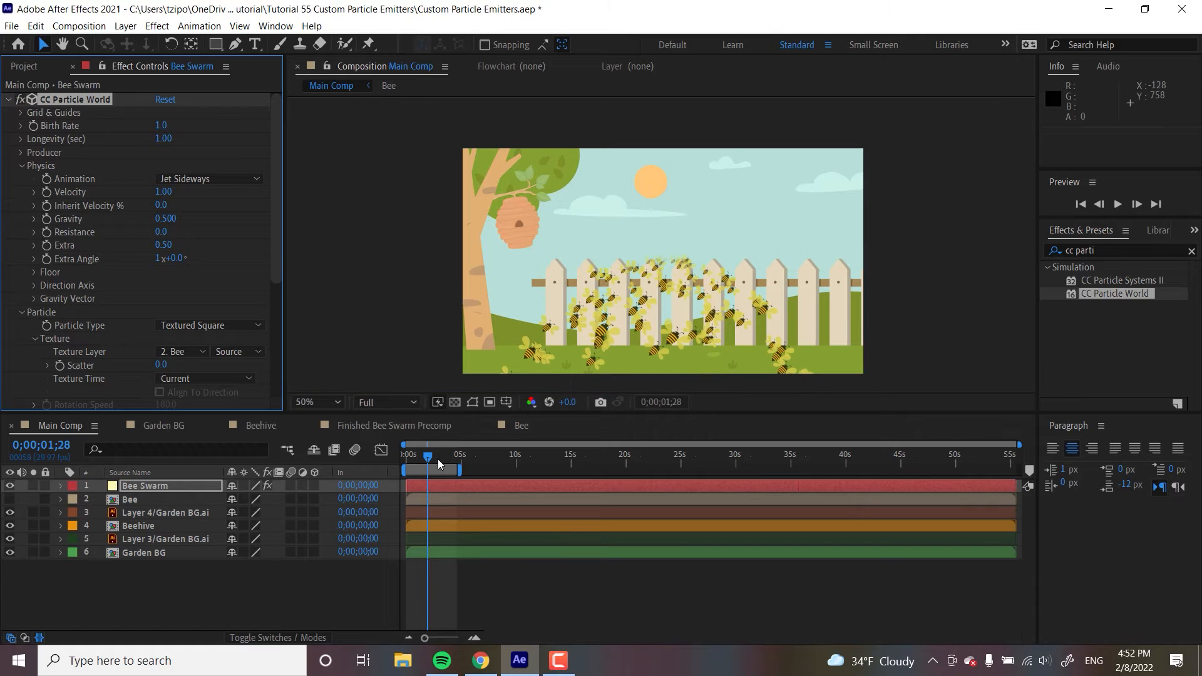
# - Try the Fire and Vortex animation types, then switch the Animation back to Jet Sideways
pyautogui.click(202, 174)
pyautogui.click(212, 179)
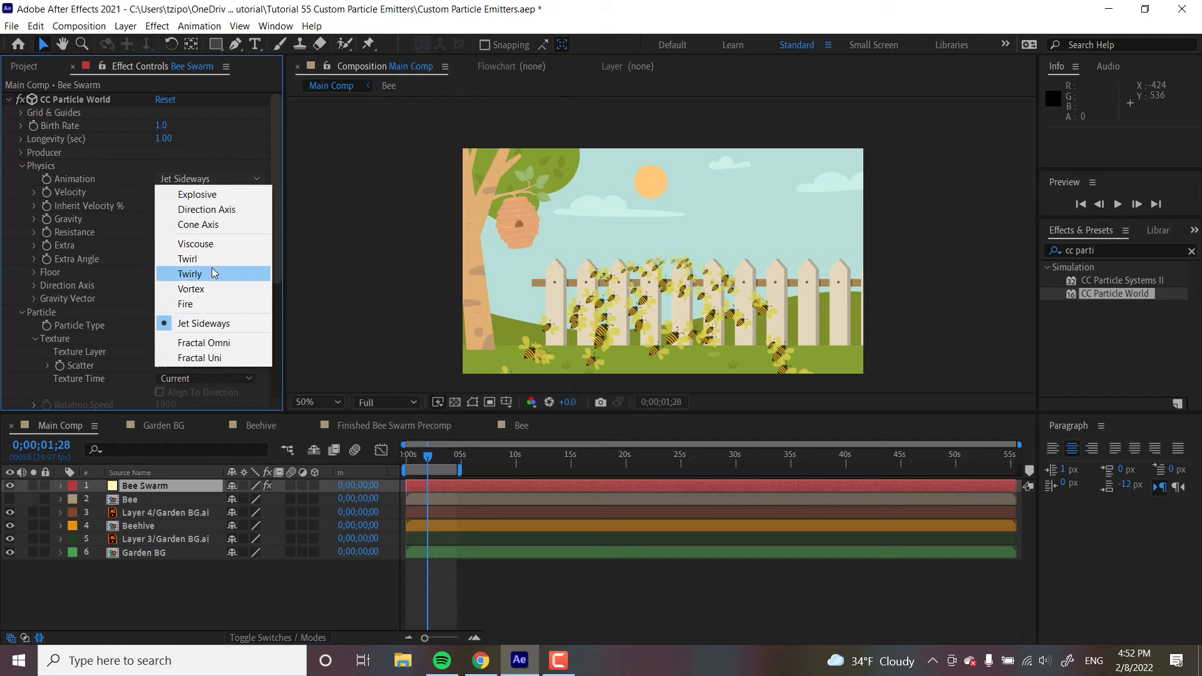
pyautogui.click(212, 306)
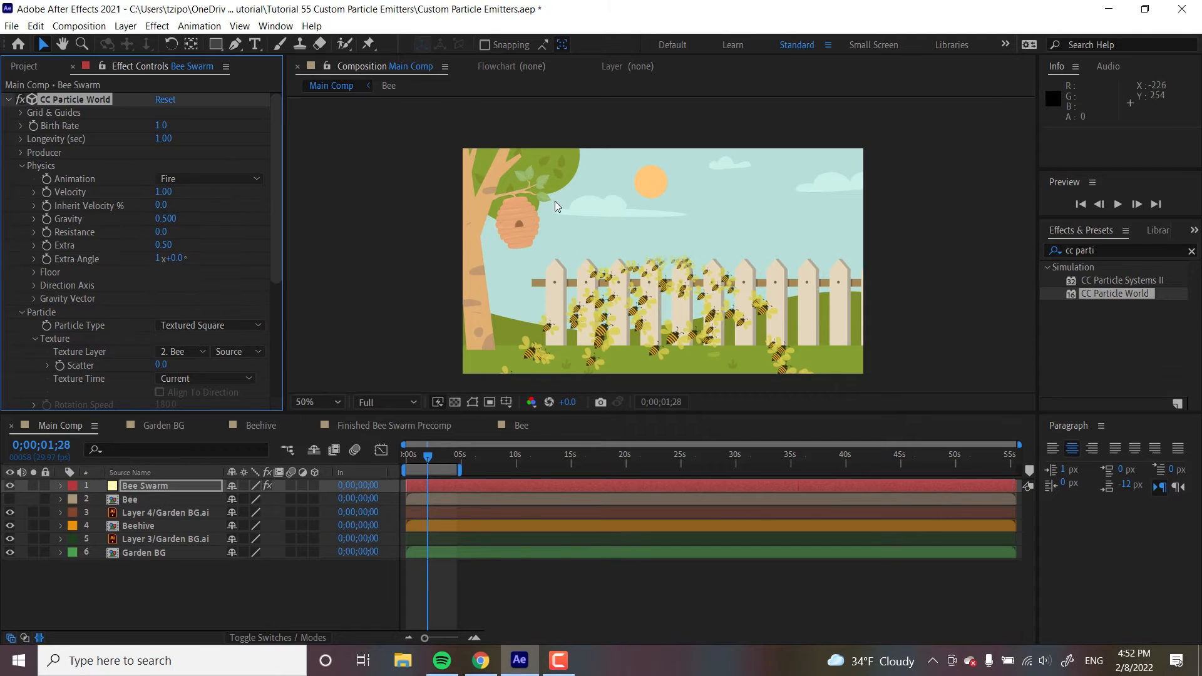
pyautogui.click(181, 183)
pyautogui.click(202, 288)
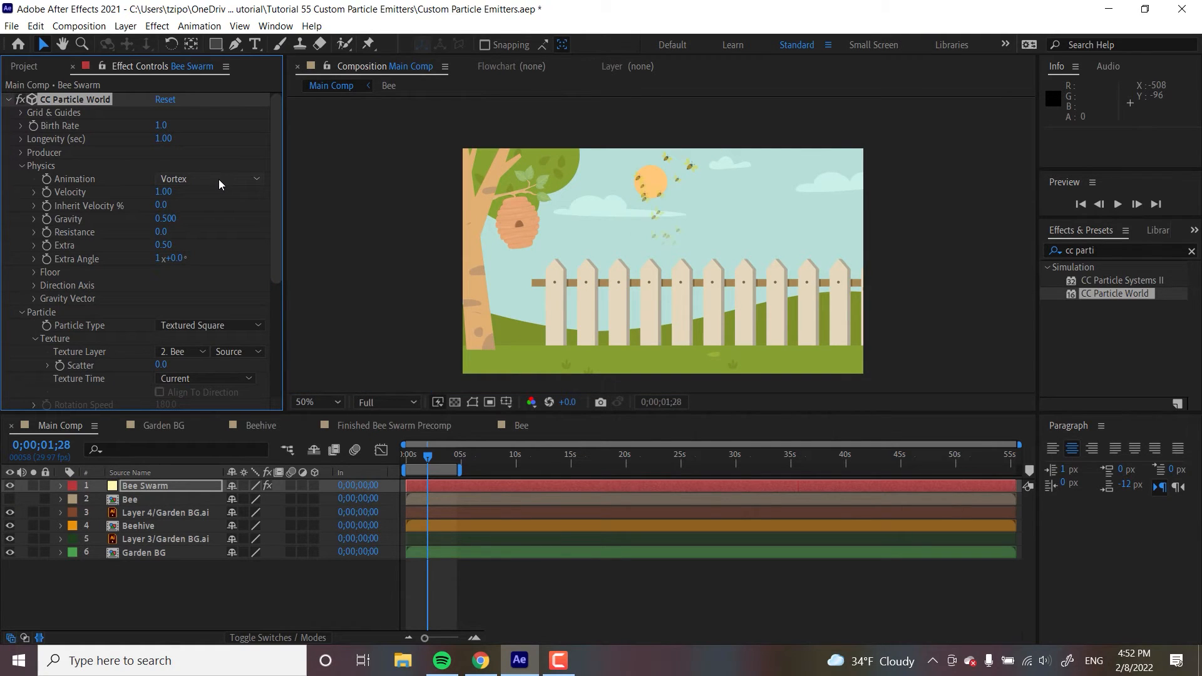
pyautogui.moveTo(439, 460); pyautogui.dragTo(444, 456)
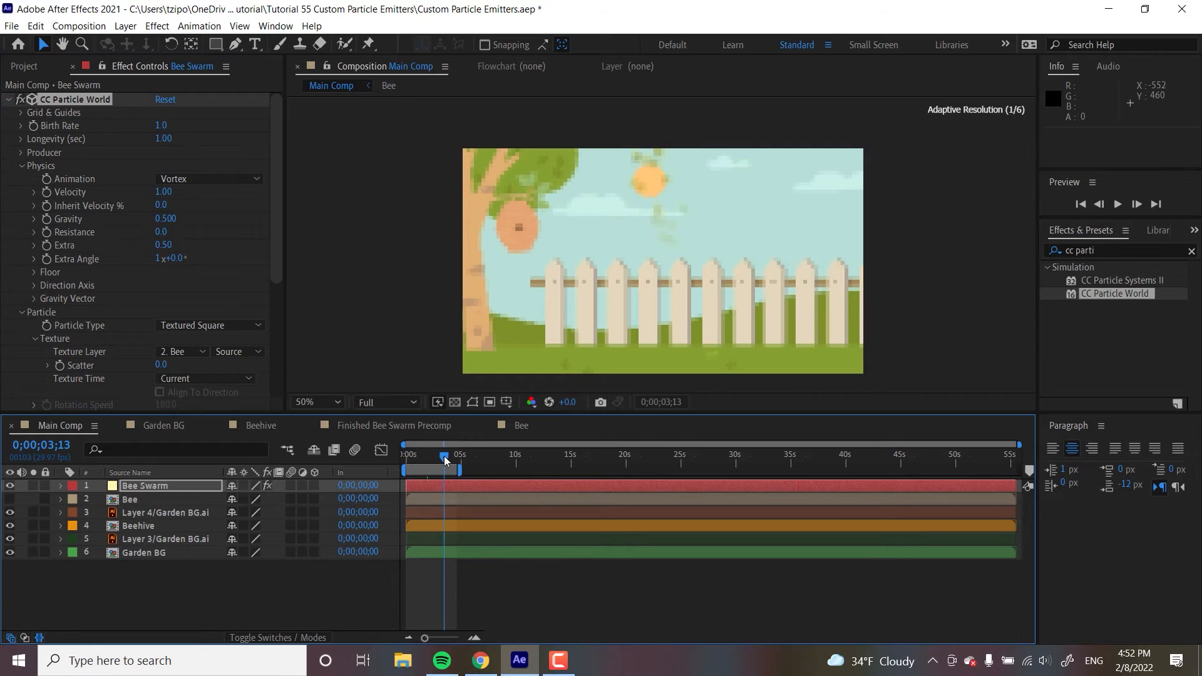
pyautogui.click(205, 178)
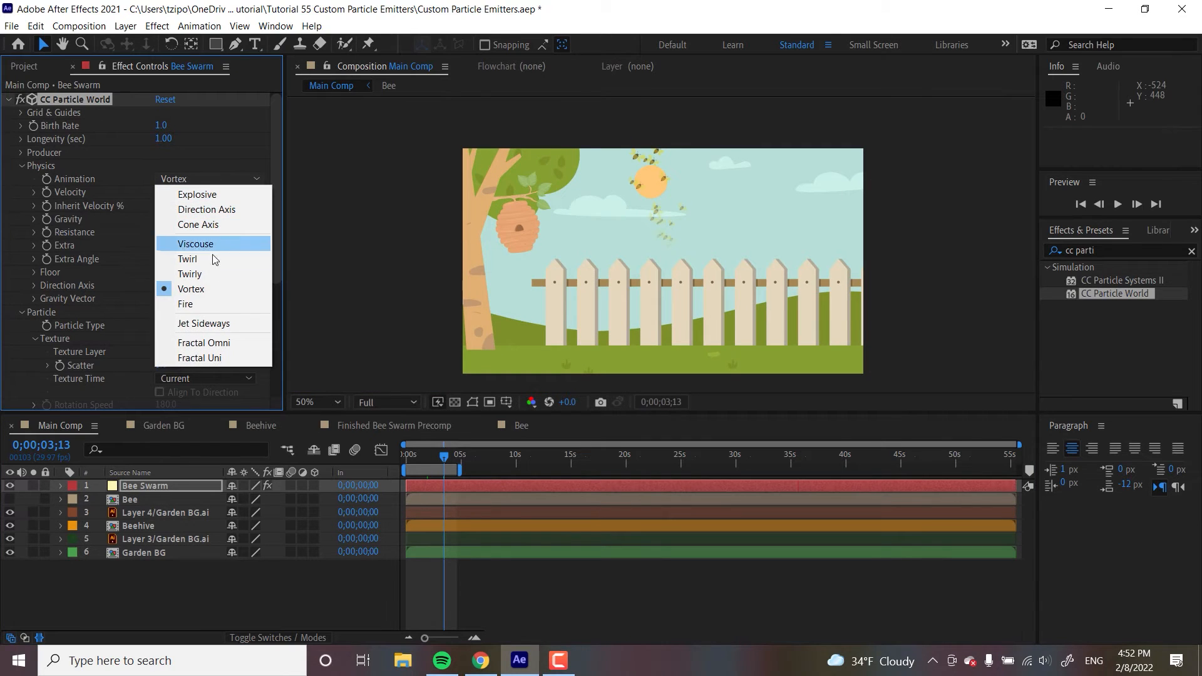
pyautogui.click(217, 323)
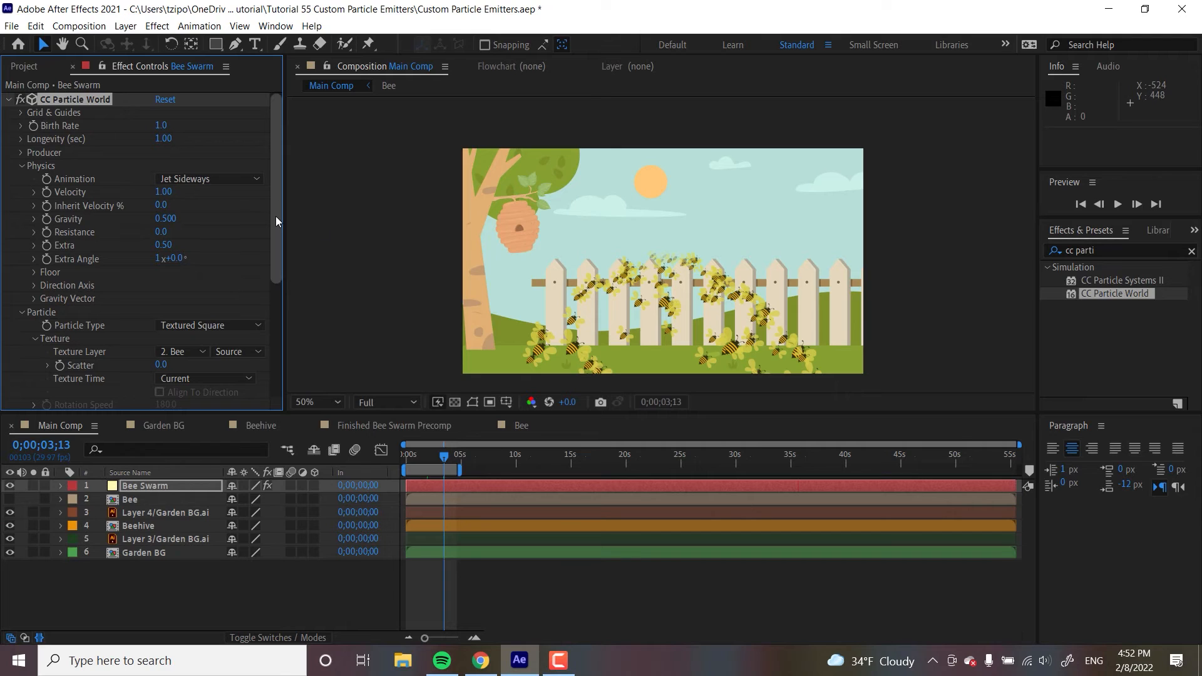
# - Set the Physics Velocity to 0.95 and preview the particle animation
pyautogui.click(164, 192)
pyautogui.write('.95')
pyautogui.press('Return')
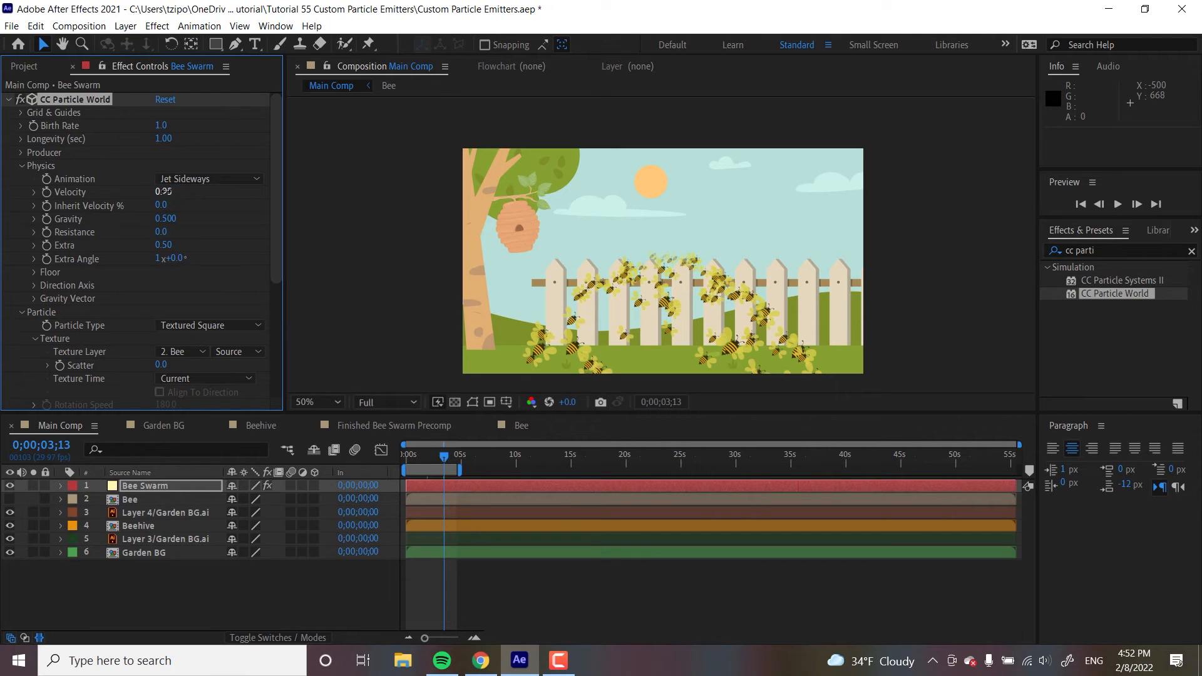
pyautogui.click(418, 460)
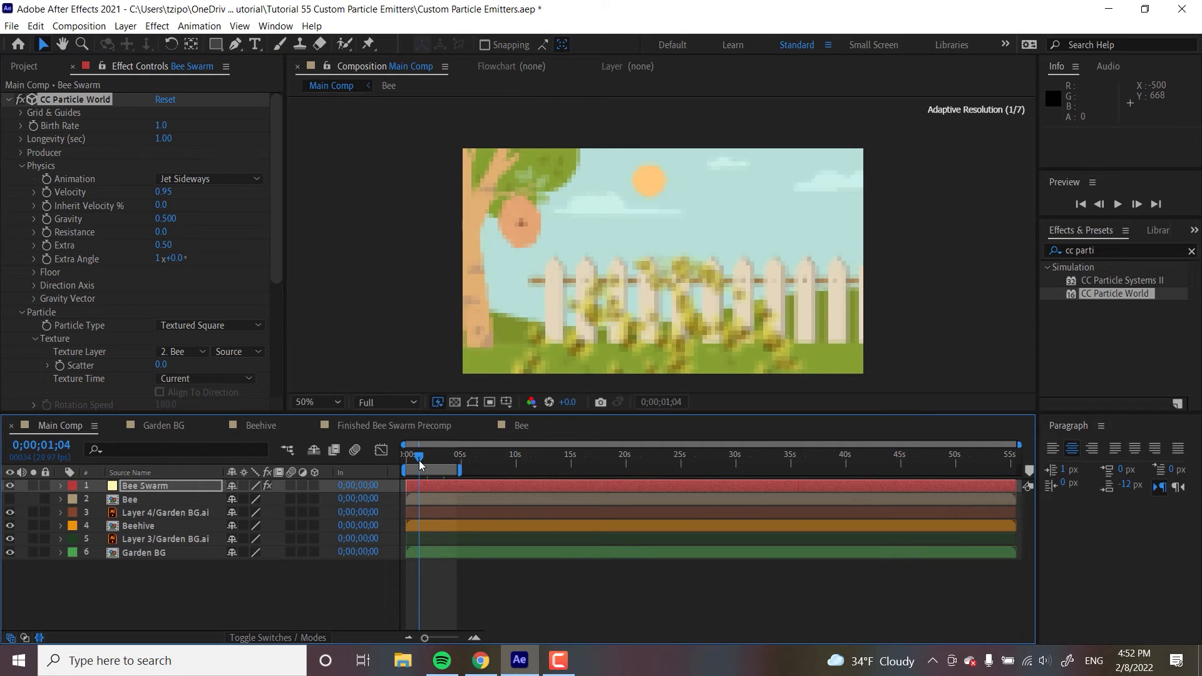
pyautogui.click(1117, 205)
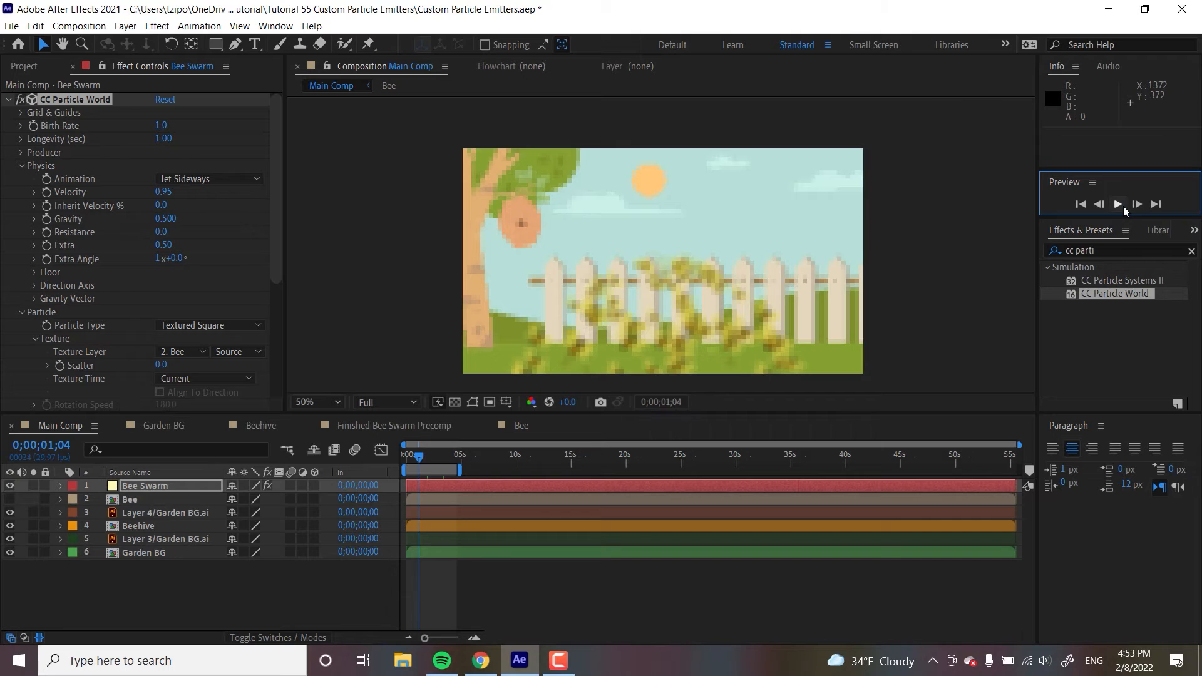
pyautogui.click(418, 456)
pyautogui.moveTo(419, 460); pyautogui.dragTo(422, 457)
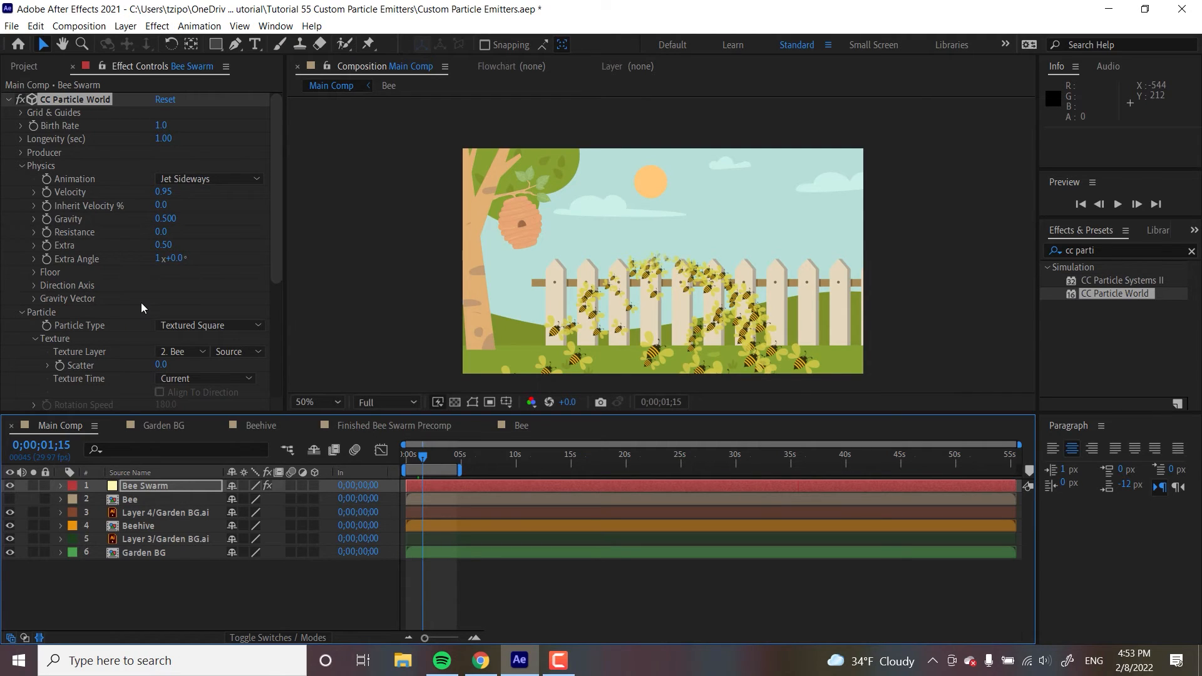
# - Keyframe Gravity at 0.25 on the first frame and scrub it lower at about 0;00;02;23
pyautogui.click(168, 224)
pyautogui.moveTo(203, 222); pyautogui.dragTo(76, 231)
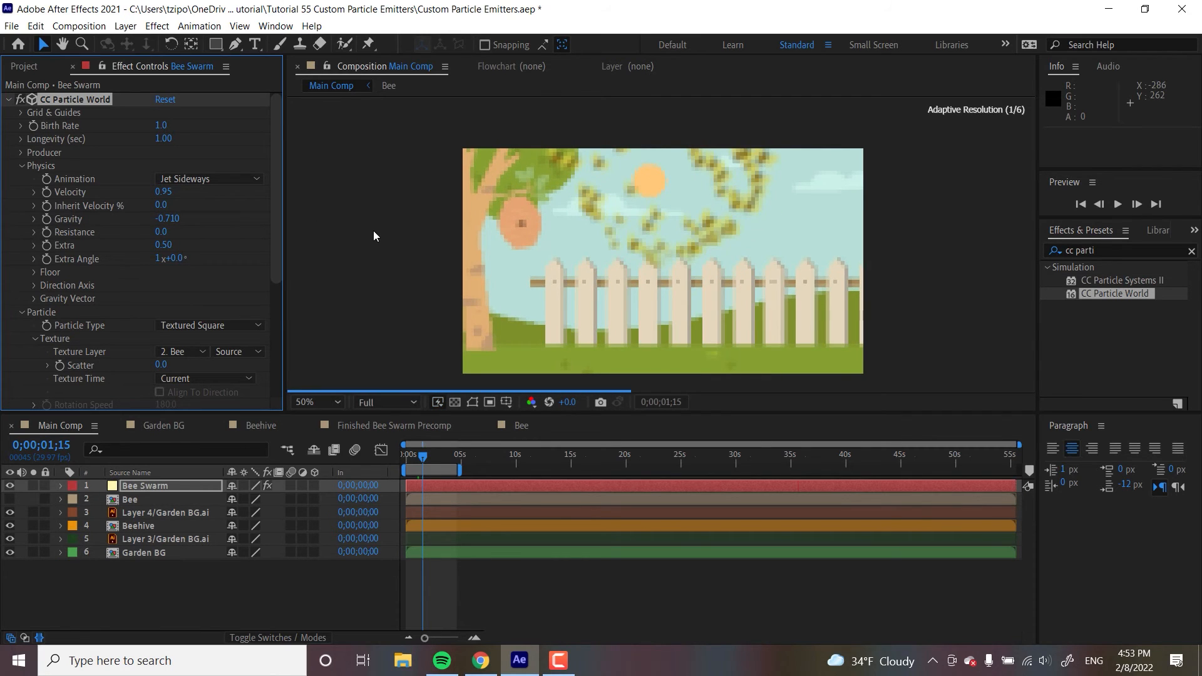
pyautogui.click(408, 456)
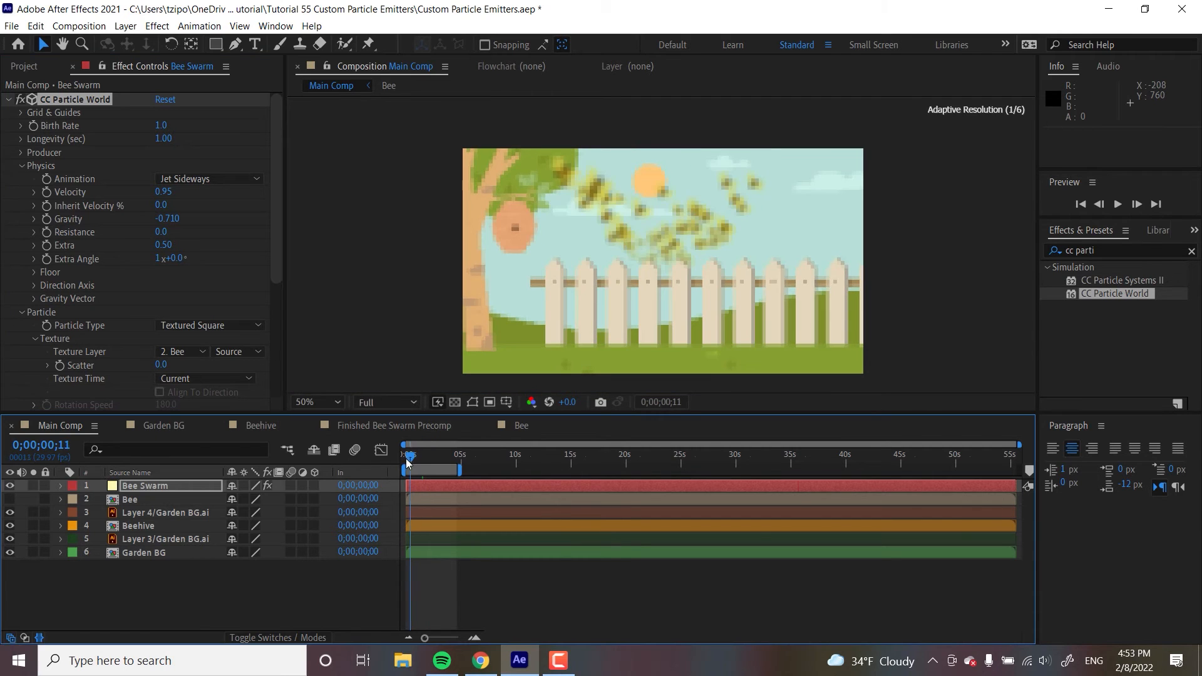
pyautogui.click(169, 219)
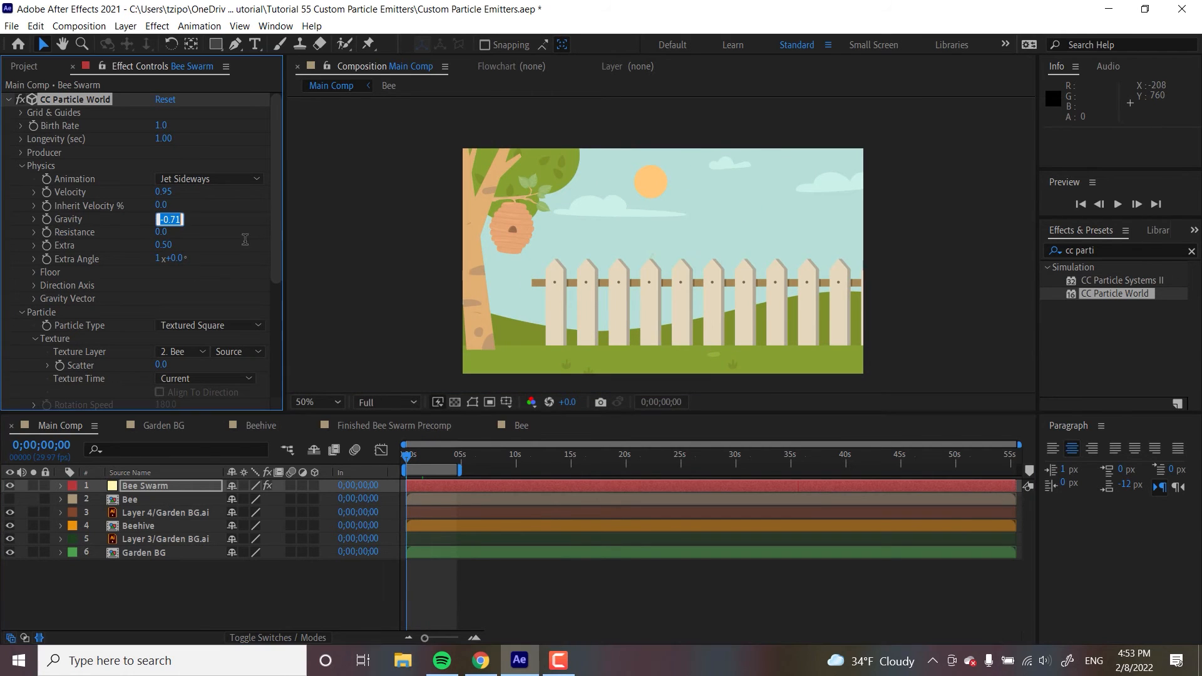
pyautogui.write('.25')
pyautogui.press('Return')
pyautogui.click(47, 219)
pyautogui.click(437, 459)
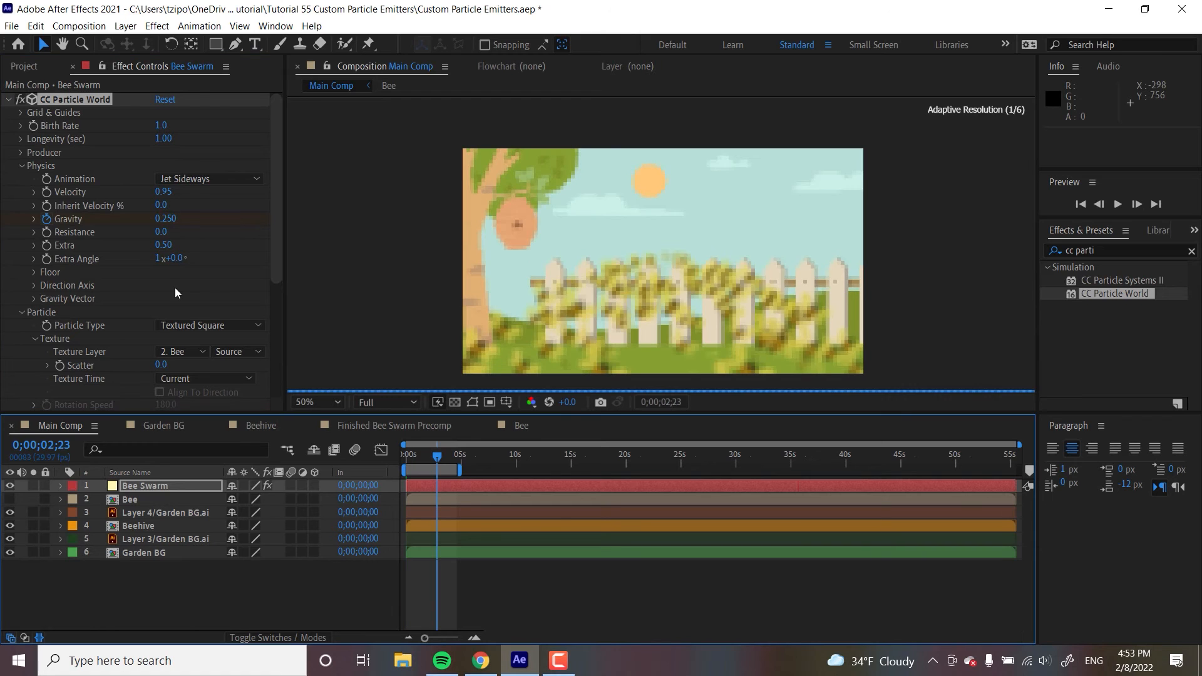
pyautogui.moveTo(169, 223); pyautogui.dragTo(114, 219)
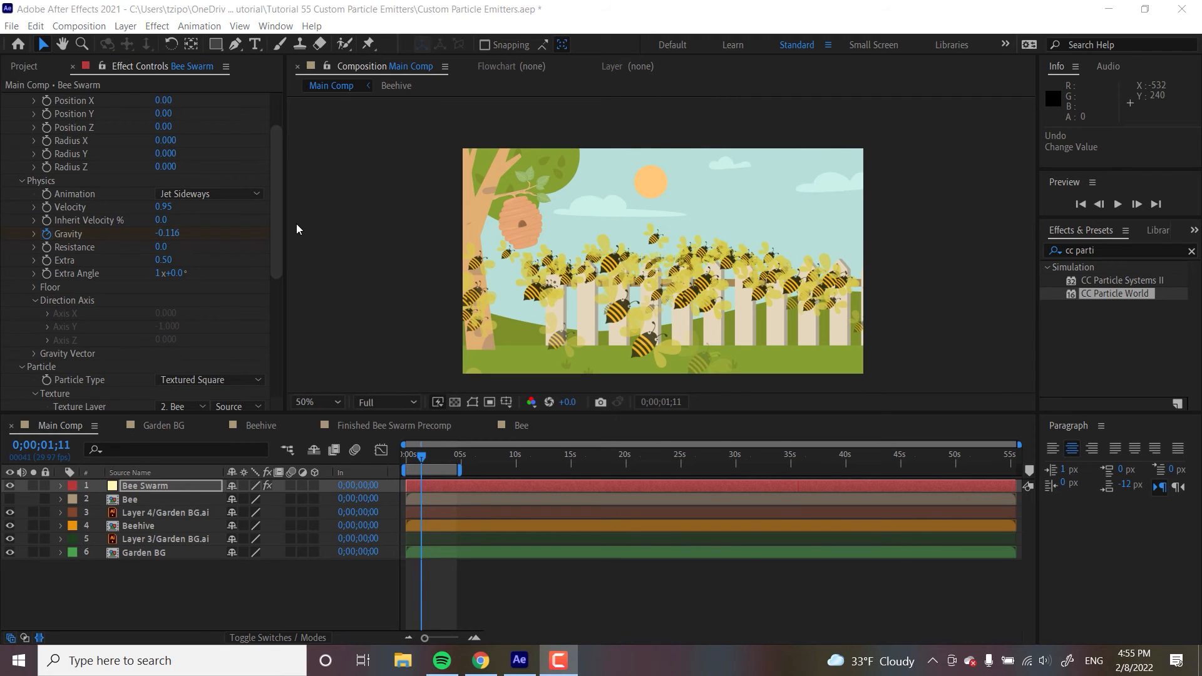
# - Change the Physics Animation type to Direction Axis
pyautogui.click(194, 192)
pyautogui.click(231, 224)
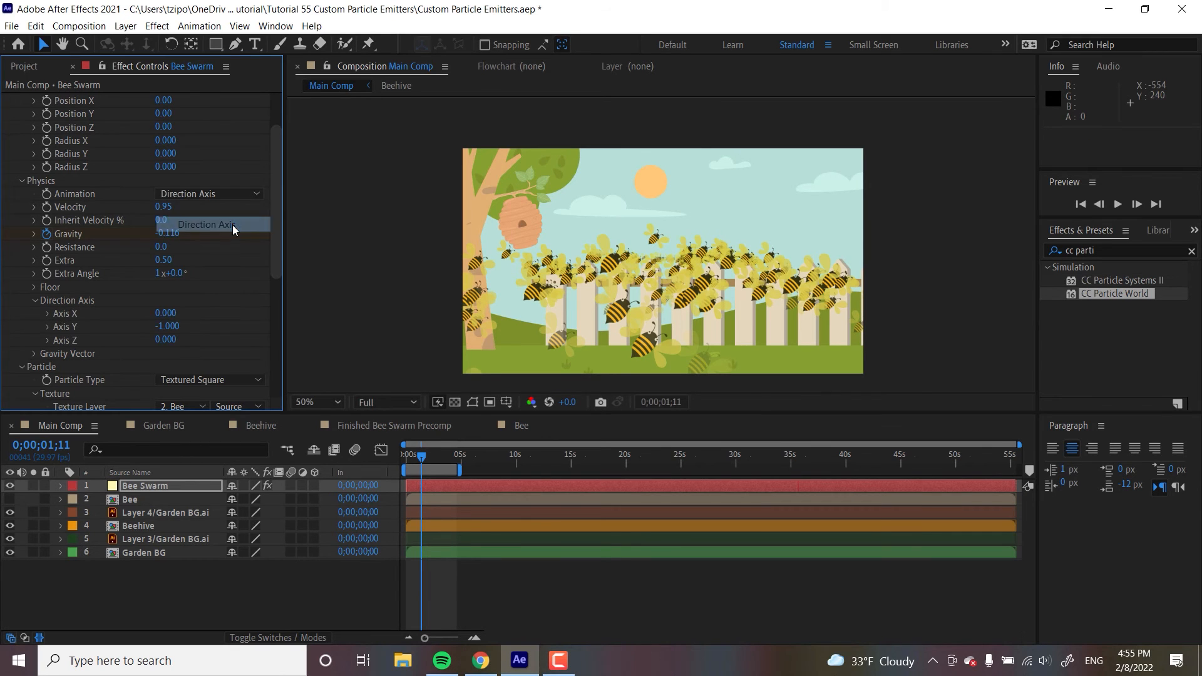
pyautogui.moveTo(419, 457)
pyautogui.mouseDown()
pyautogui.moveTo(438, 455)
pyautogui.moveTo(419, 456)
pyautogui.mouseUp()
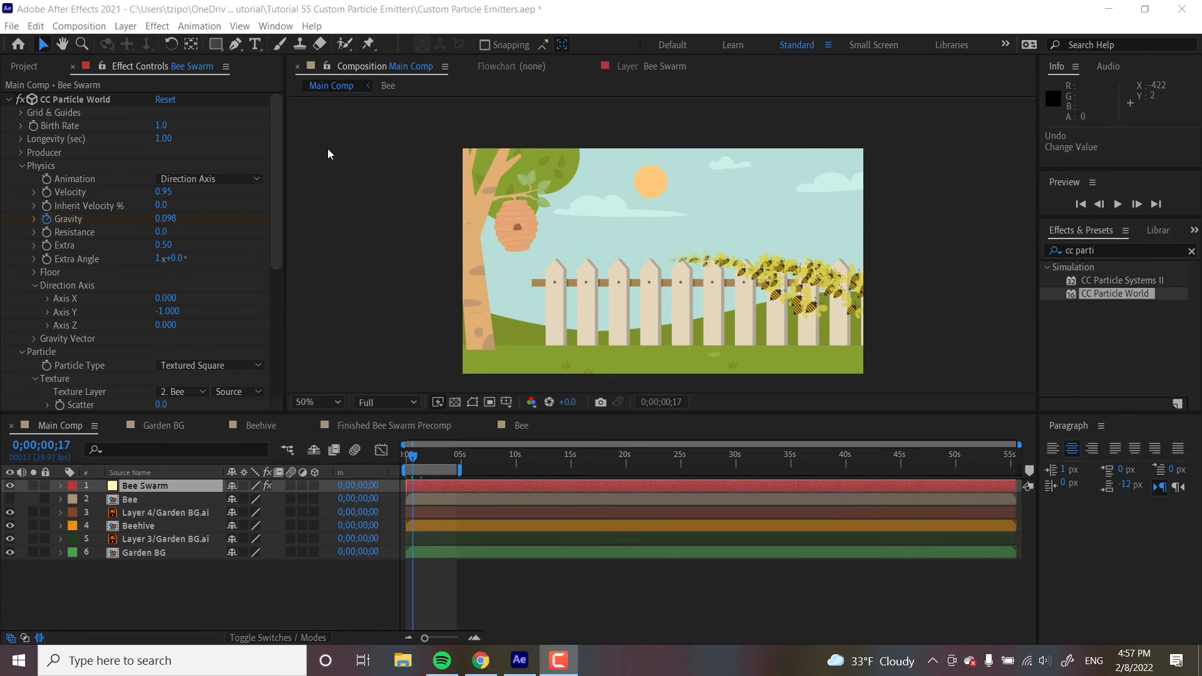
# - Open the Producer group and set the emitter Position Y to -0.10
pyautogui.click(21, 153)
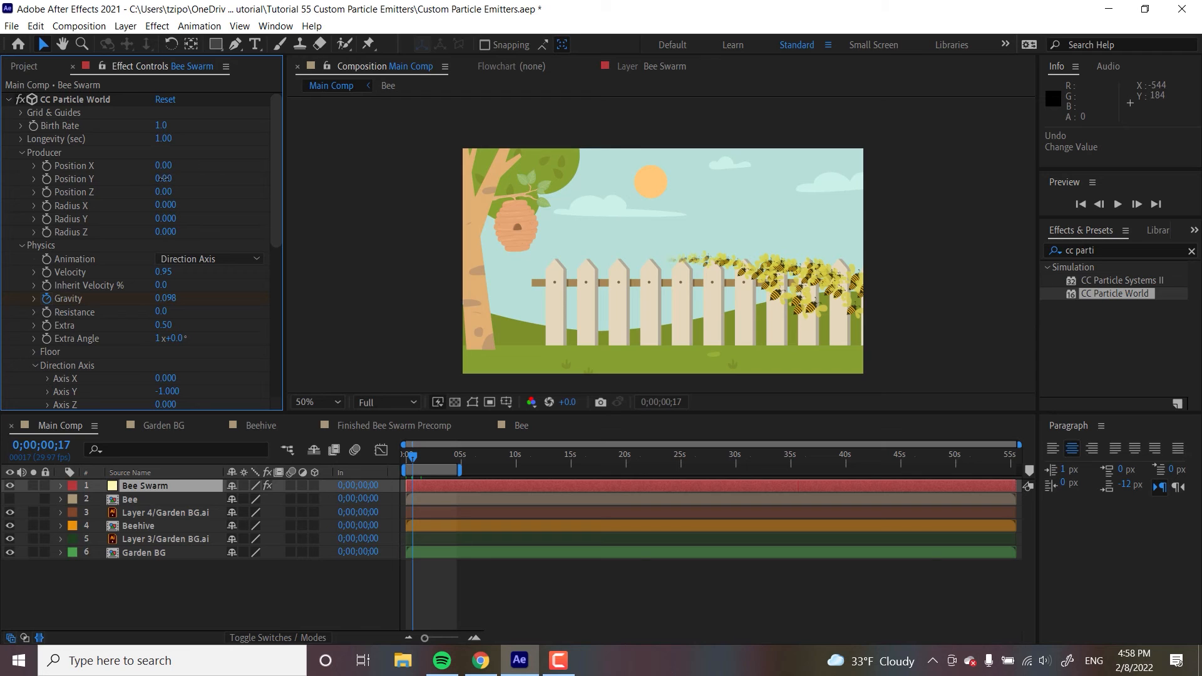
pyautogui.moveTo(163, 179)
pyautogui.mouseDown()
pyautogui.moveTo(132, 182)
pyautogui.moveTo(171, 188)
pyautogui.mouseUp()
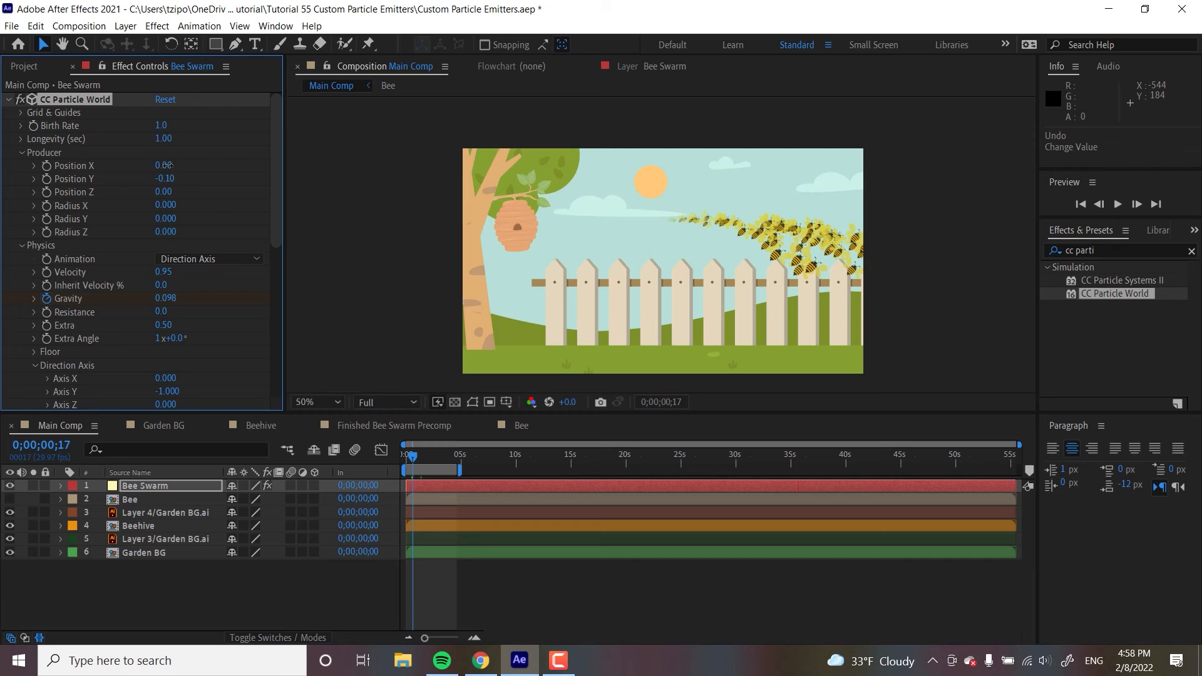
# - Set the emitter Position X to -0.40 and scrub the timeline to check the swarm's path
pyautogui.moveTo(166, 166)
pyautogui.mouseDown()
pyautogui.moveTo(179, 164)
pyautogui.moveTo(134, 175)
pyautogui.moveTo(174, 179)
pyautogui.mouseUp()
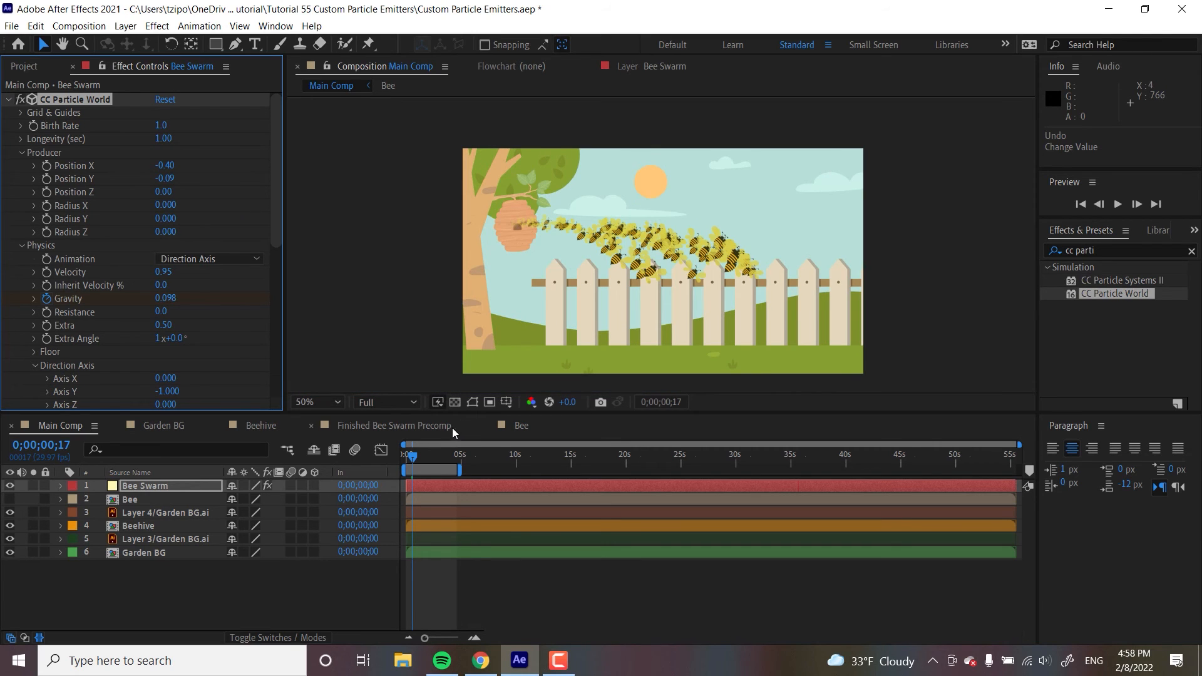
pyautogui.click(433, 455)
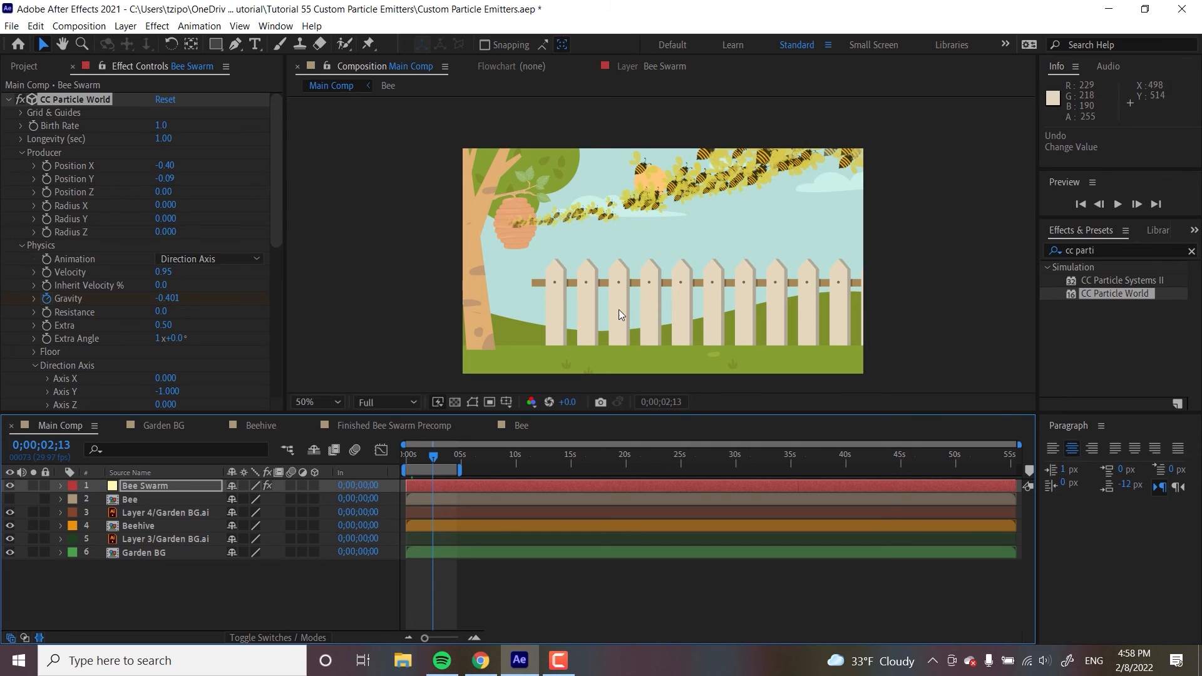
# - Open the Bee composition and keyframe both wings' Rotation from the first frame, looping them with loopOut() expressions
pyautogui.doubleClick(141, 499)
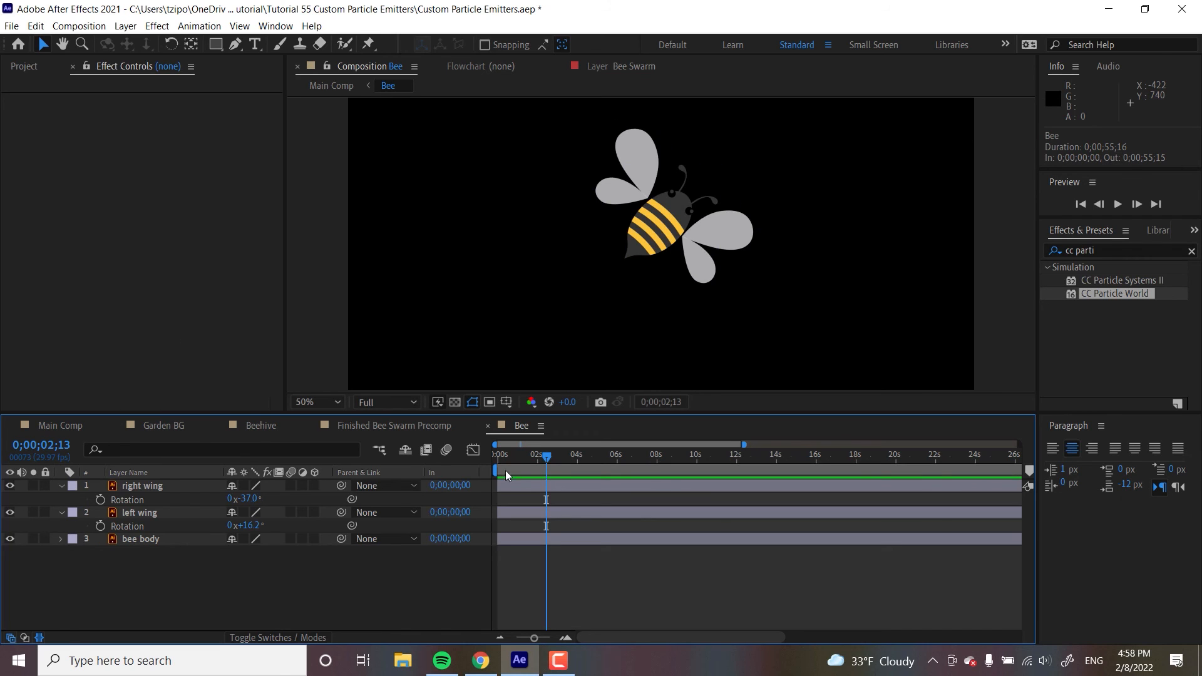
pyautogui.moveTo(530, 453); pyautogui.dragTo(460, 460)
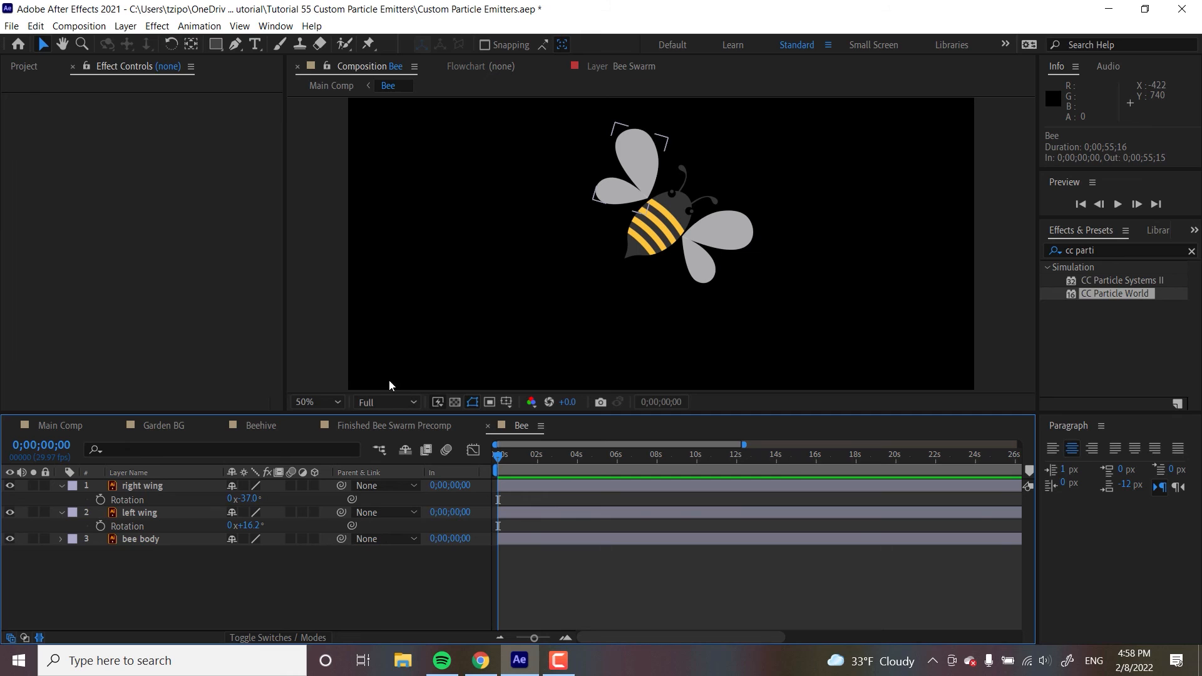
pyautogui.click(157, 512)
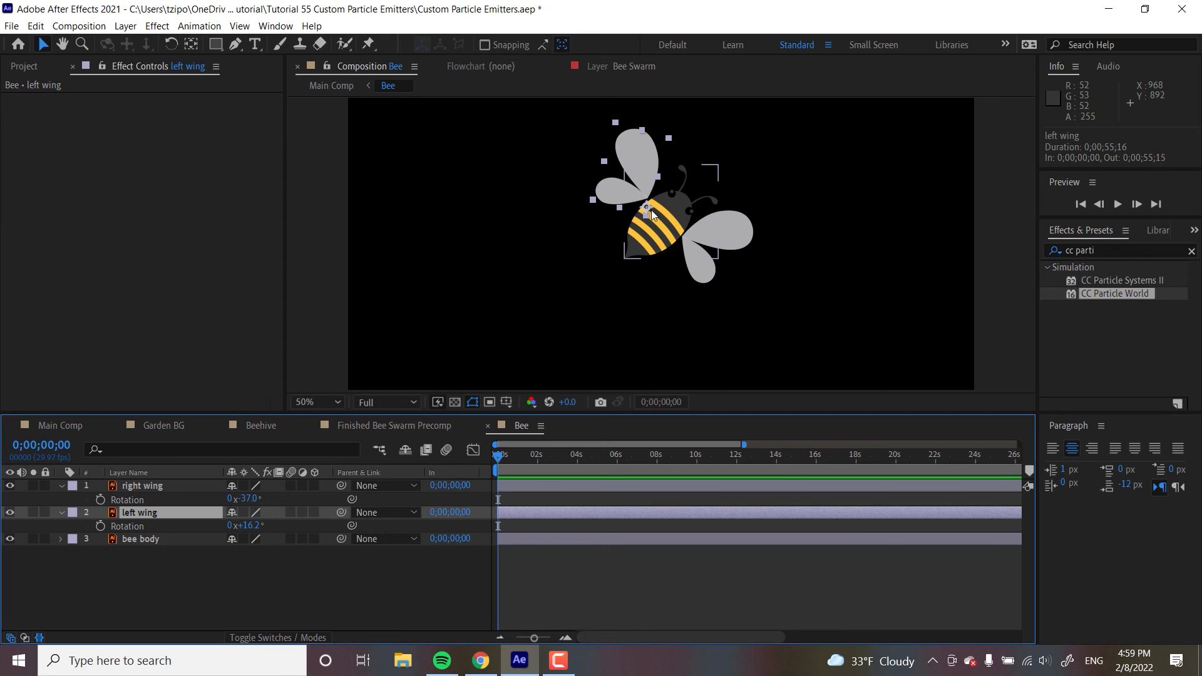
pyautogui.press('y')
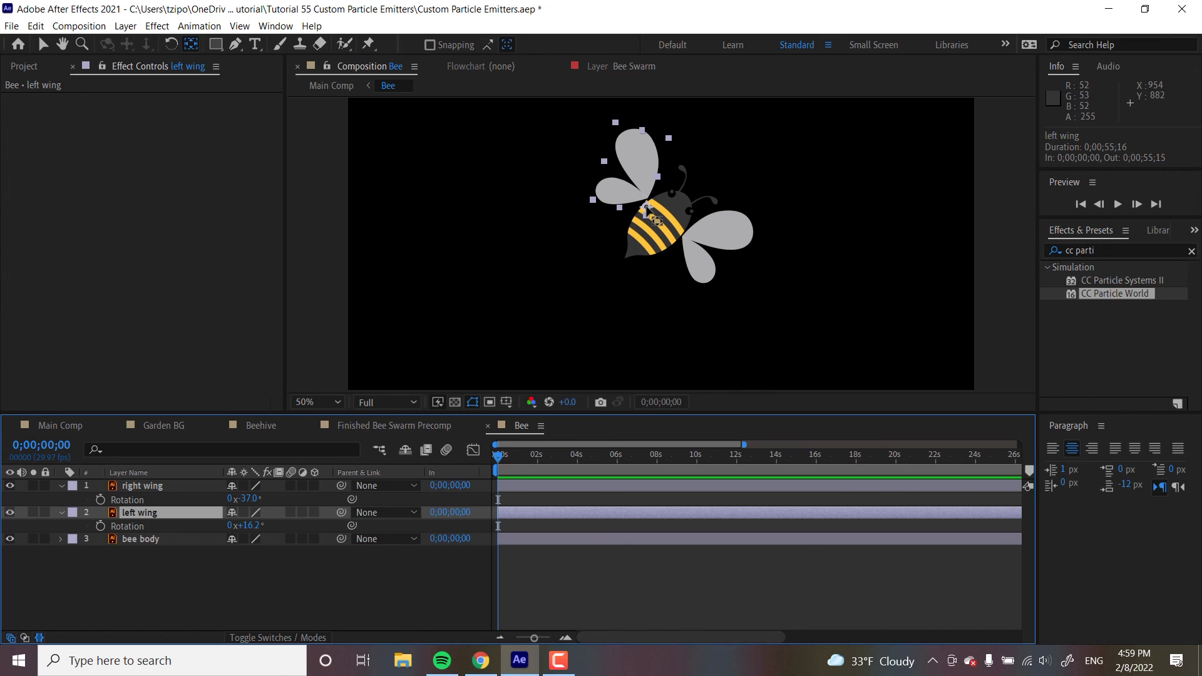
pyautogui.click(698, 232)
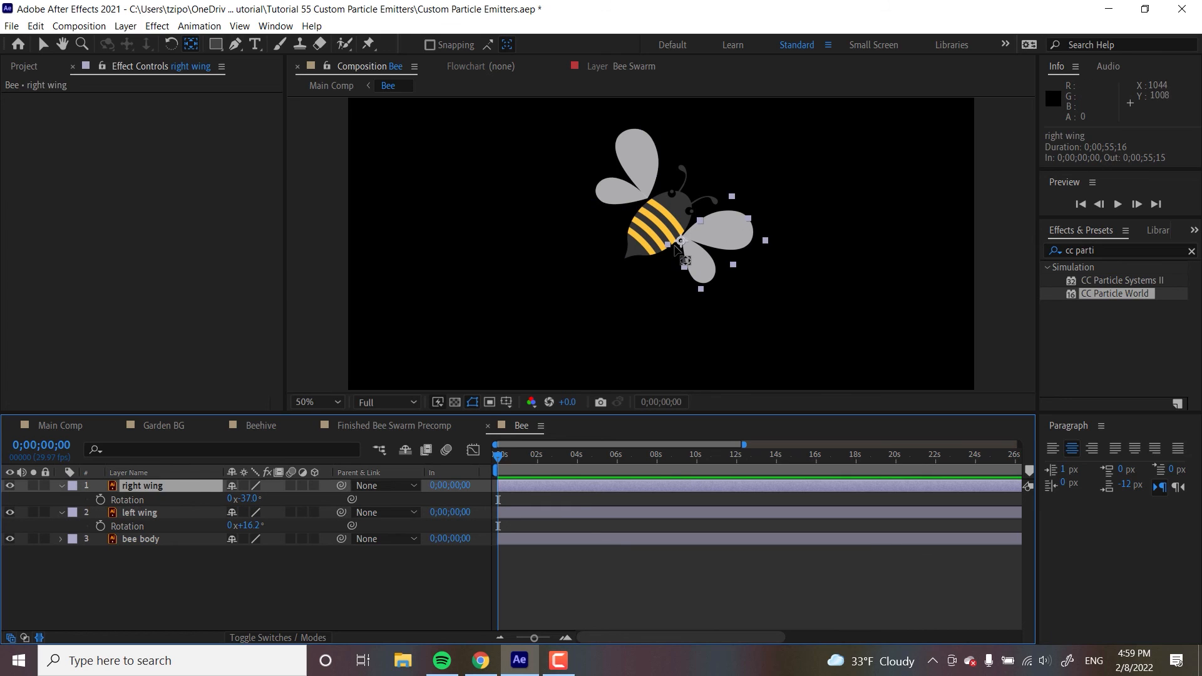
pyautogui.press('v')
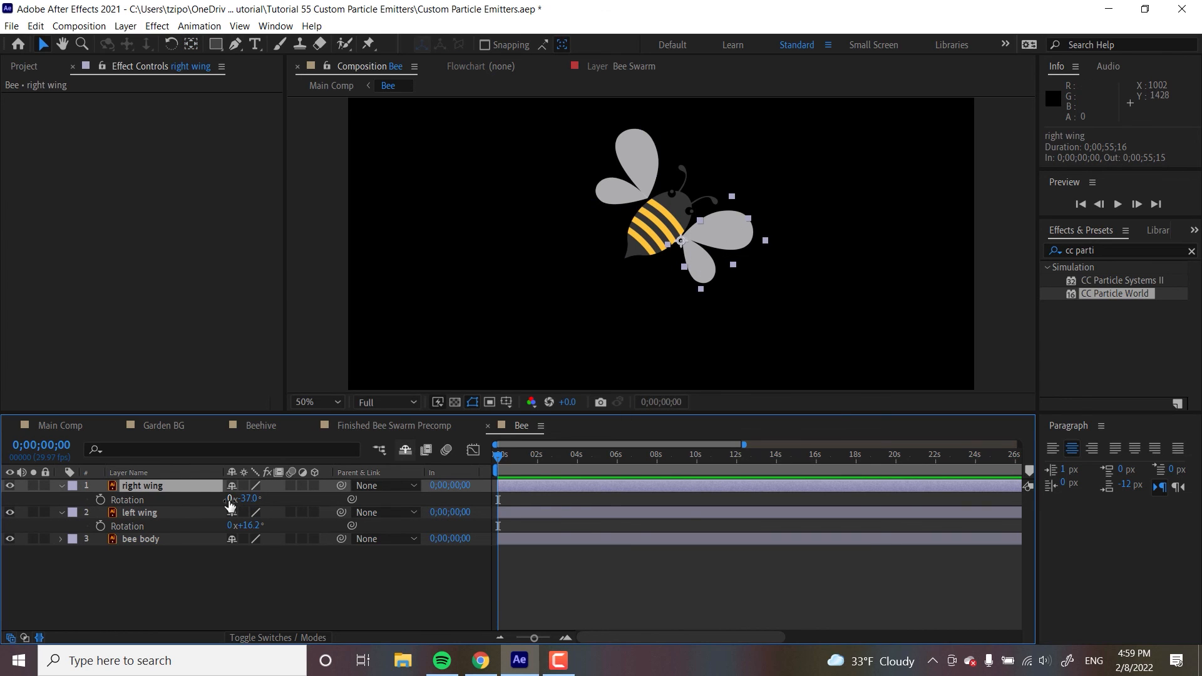
pyautogui.click(100, 499)
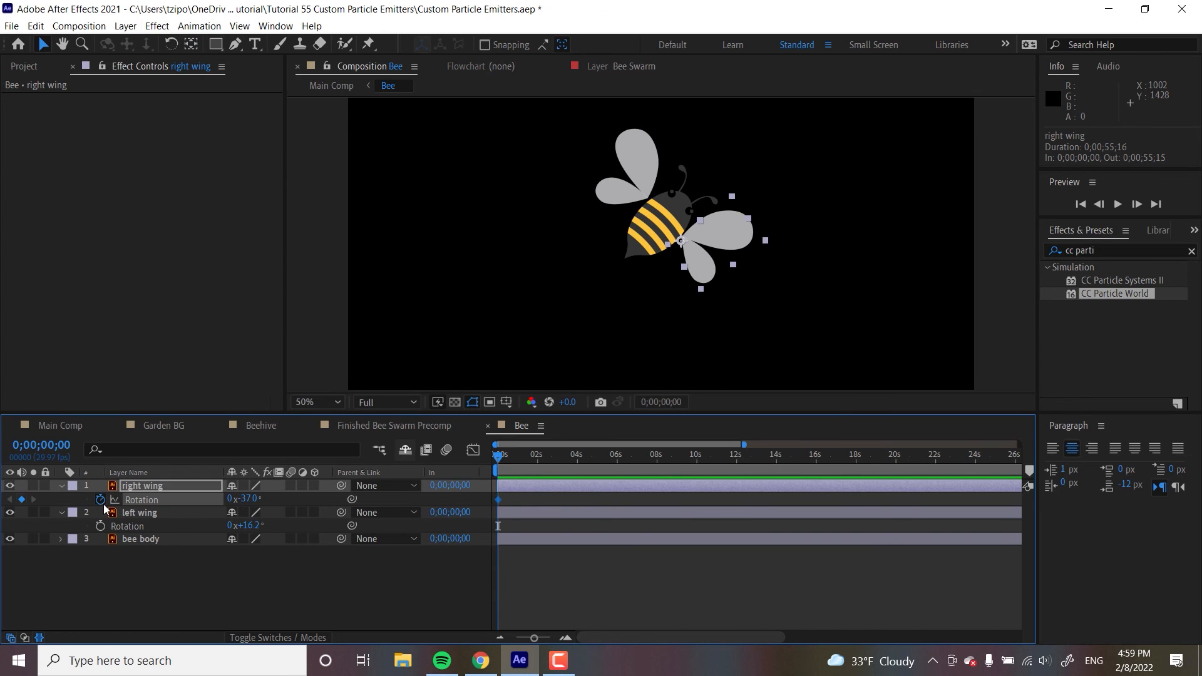
pyautogui.click(100, 526)
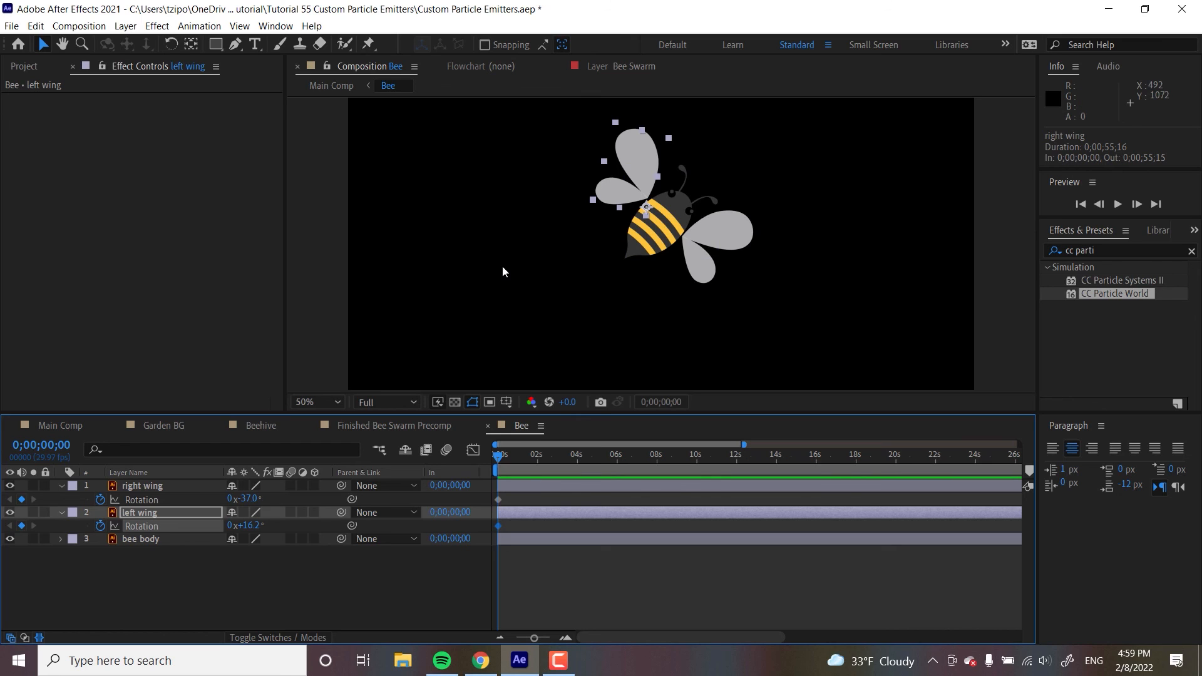
pyautogui.click(524, 454)
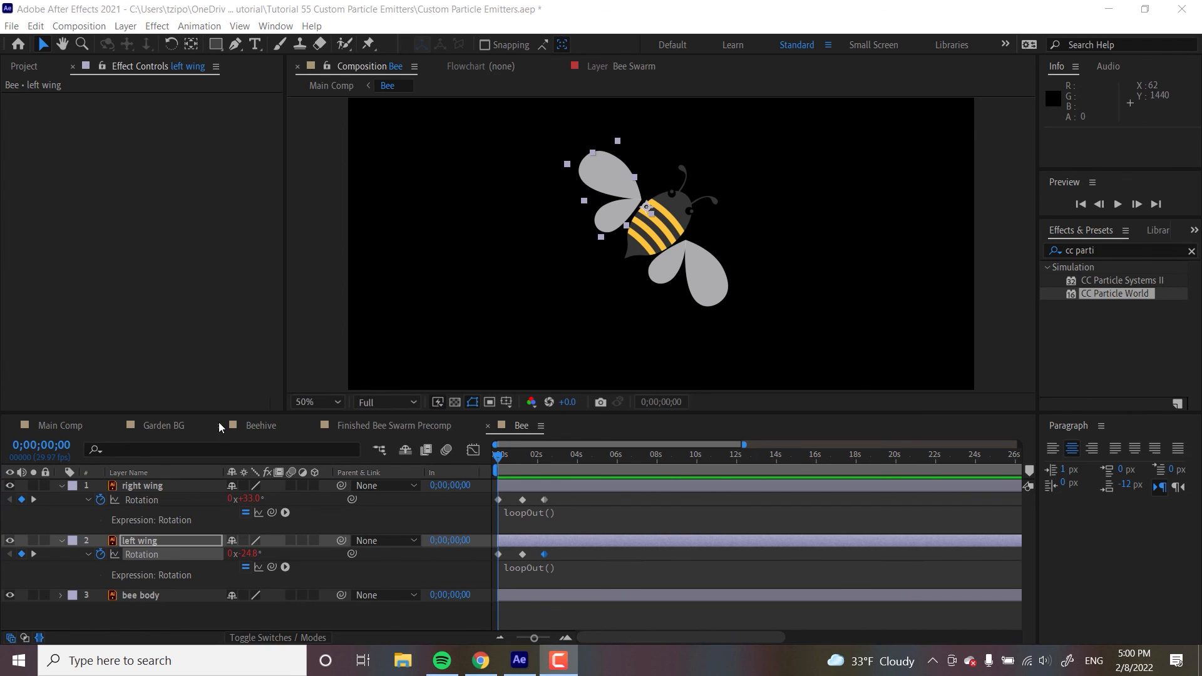
# - Return to Main Comp and scrub the timeline to preview the swarm with flapping bees
pyautogui.click(69, 428)
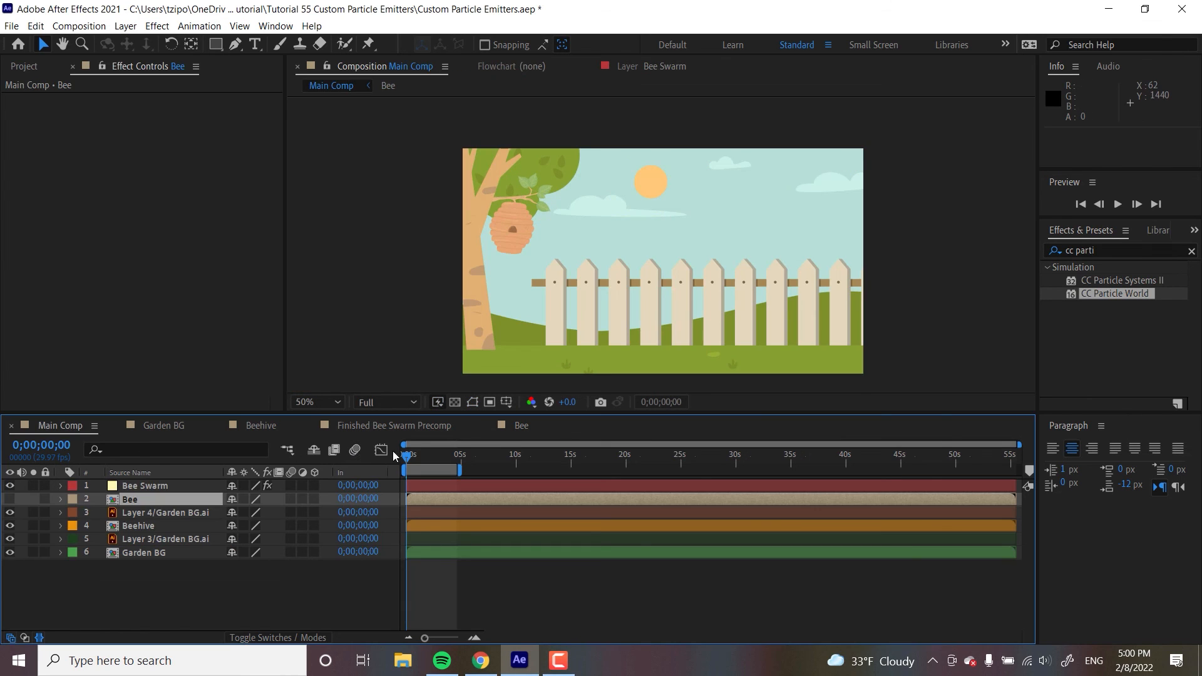
pyautogui.moveTo(408, 457); pyautogui.dragTo(438, 458)
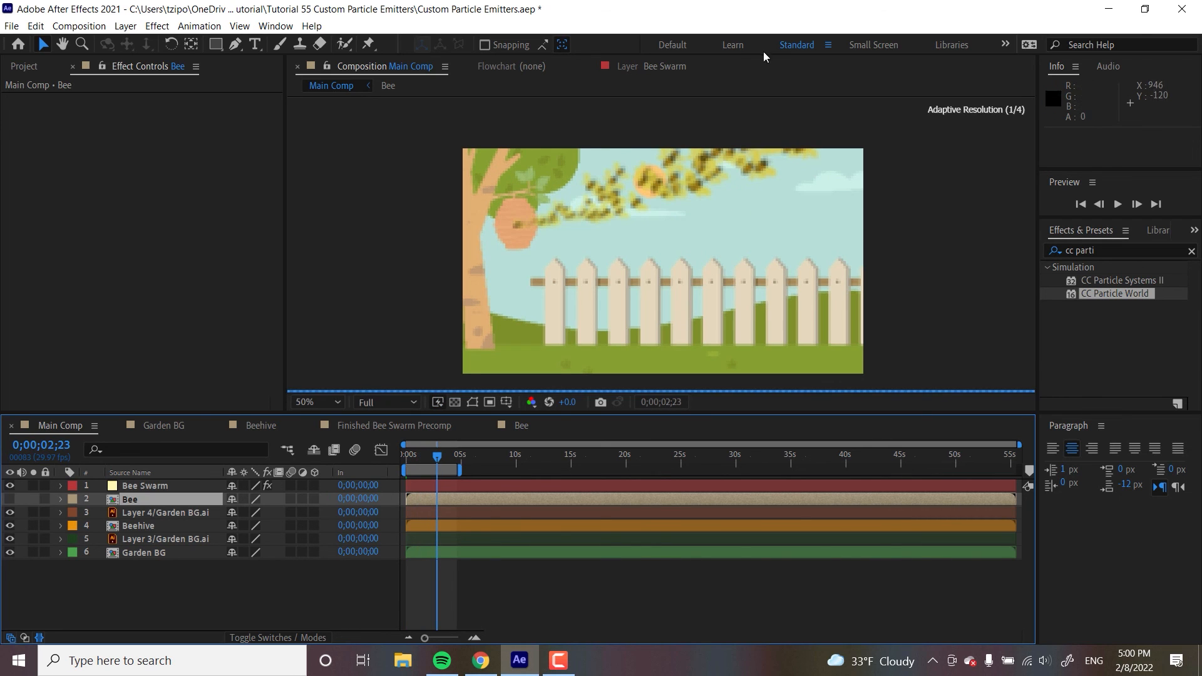